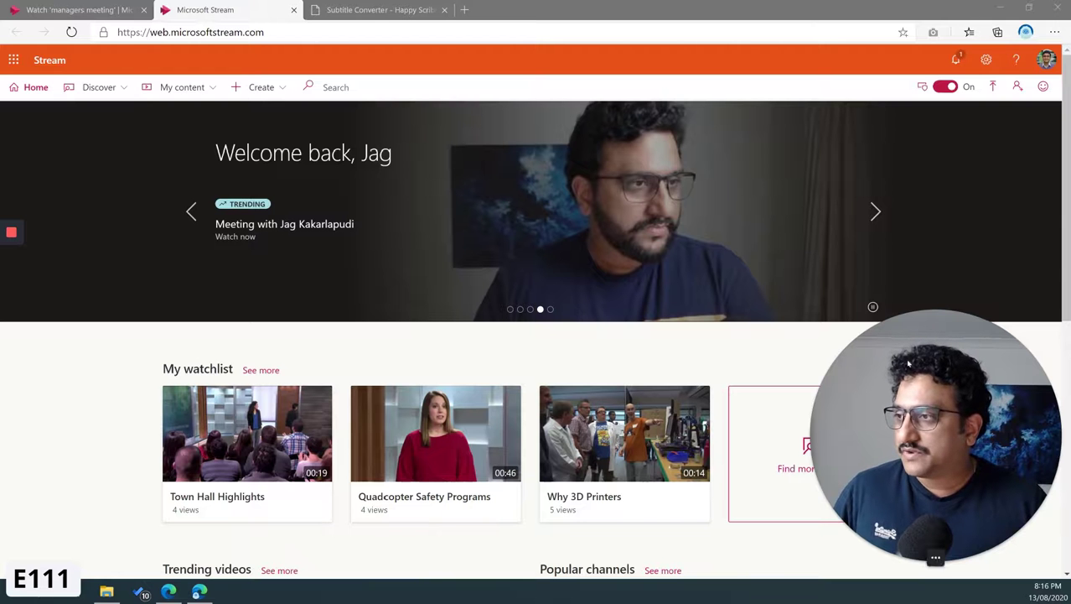
# From My content > Videos, download the managers meeting captions as a 2.54 KB VTT into Downloads.
pyautogui.click(207, 94)
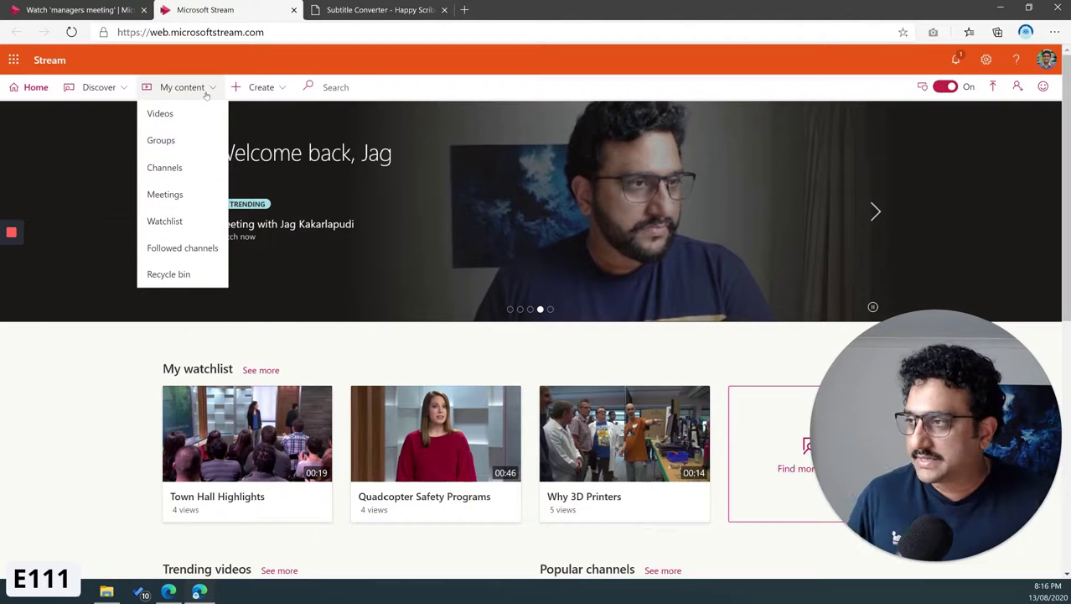
pyautogui.click(167, 118)
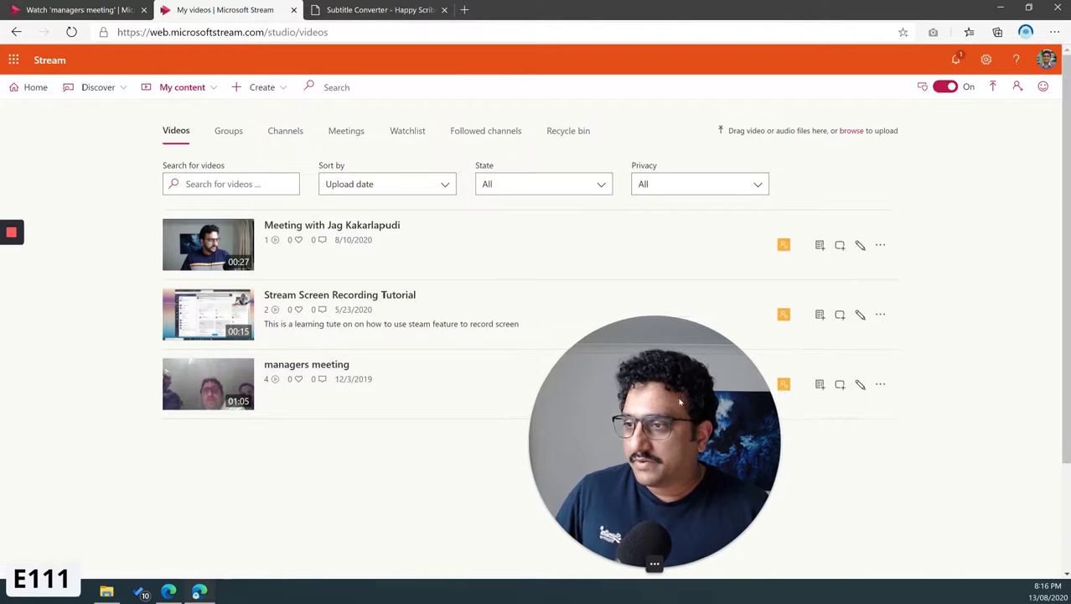
pyautogui.click(860, 385)
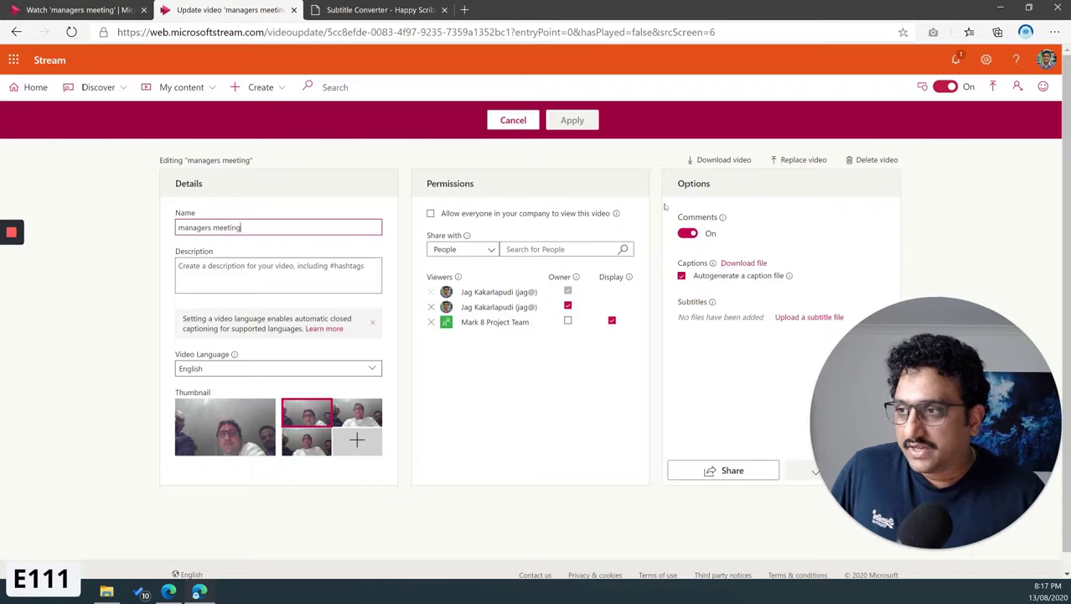
pyautogui.moveTo(739, 265)
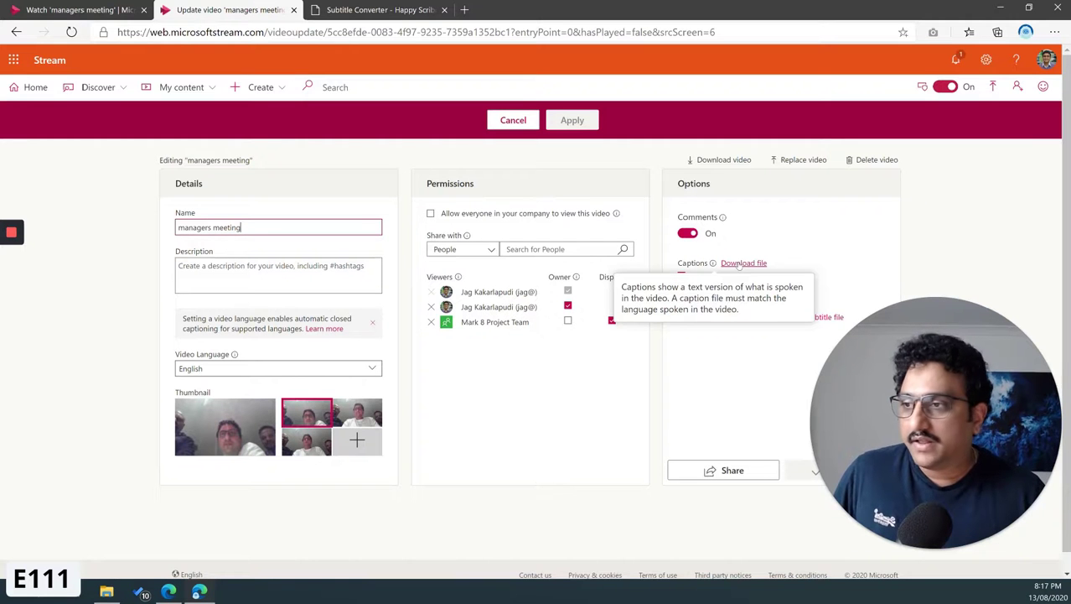
pyautogui.click(739, 263)
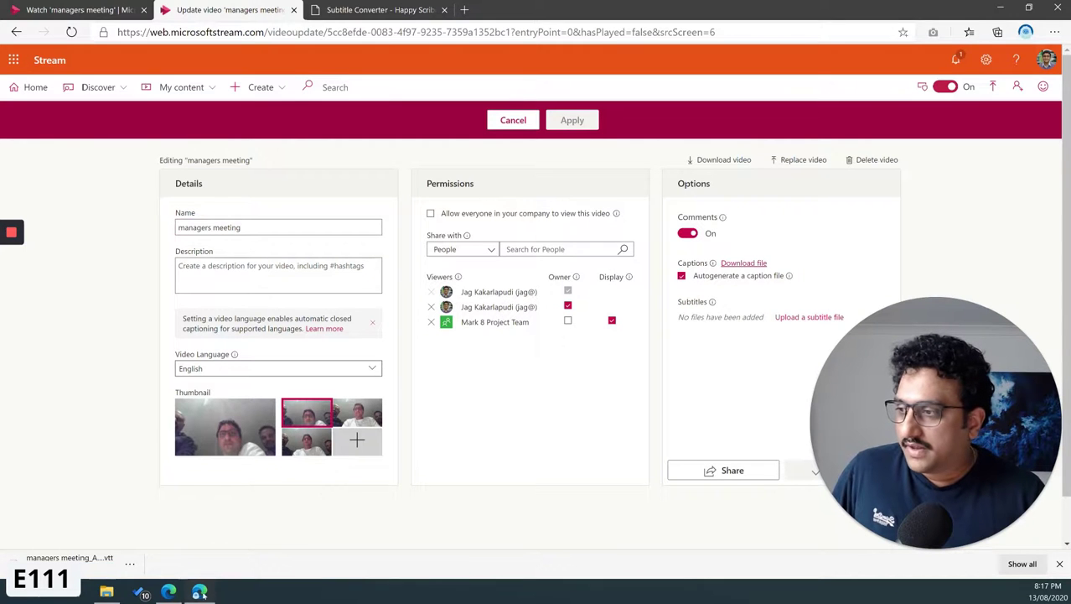
pyautogui.click(111, 592)
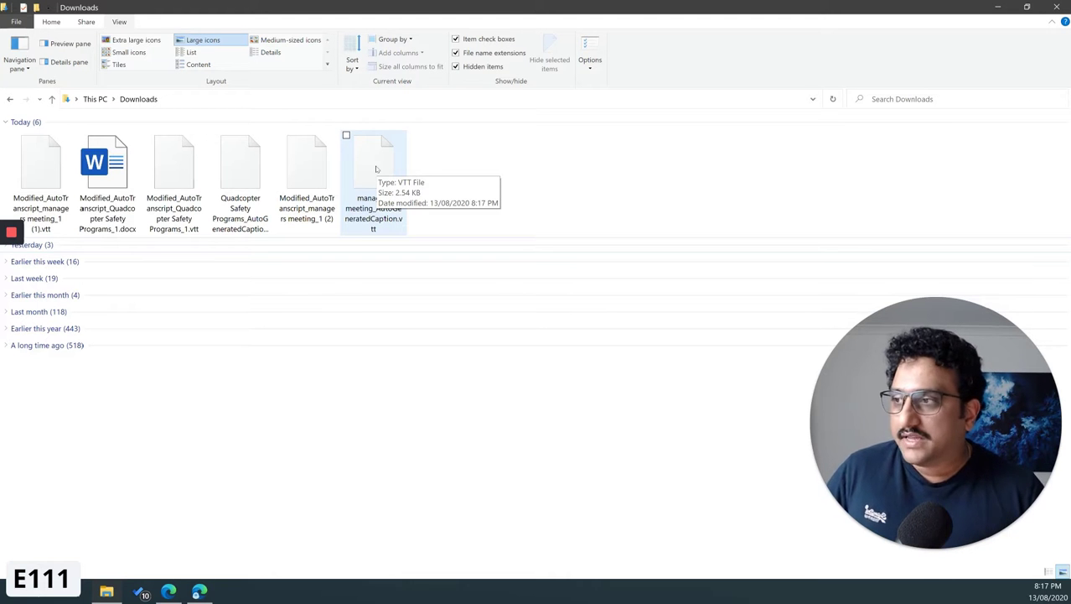
pyautogui.click(1002, 8)
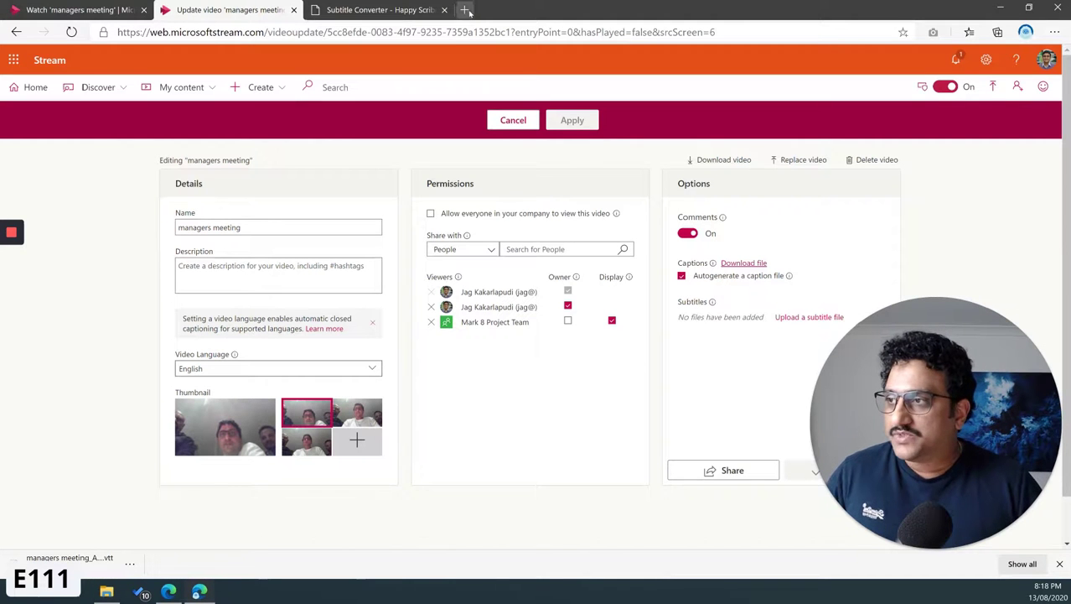
# On the Subtitle Converter page, choose Convert another file to get an empty upload form.
pyautogui.click(353, 9)
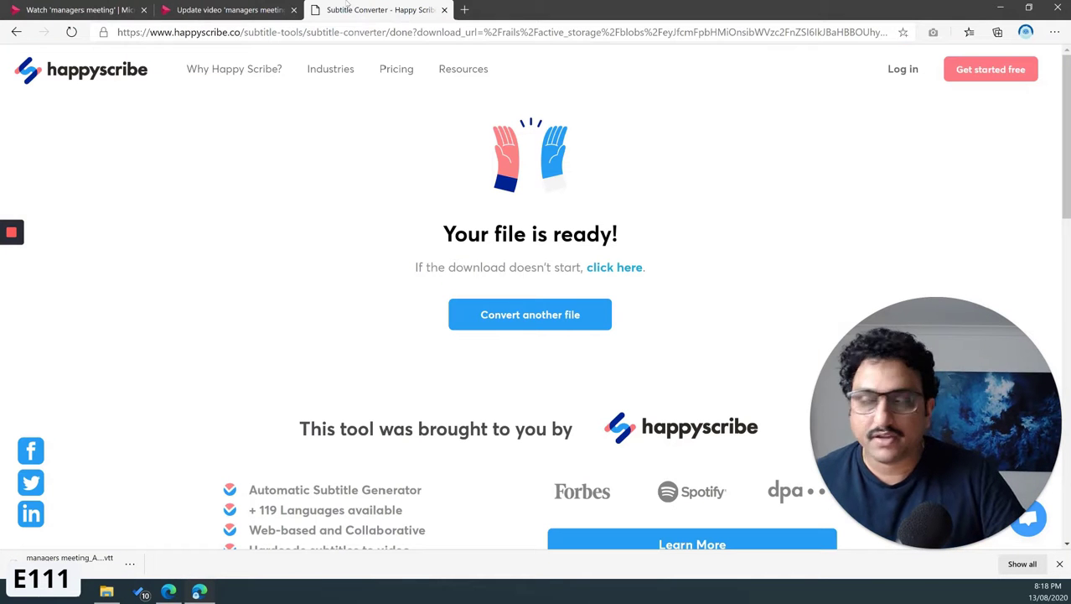
pyautogui.moveTo(370, 210)
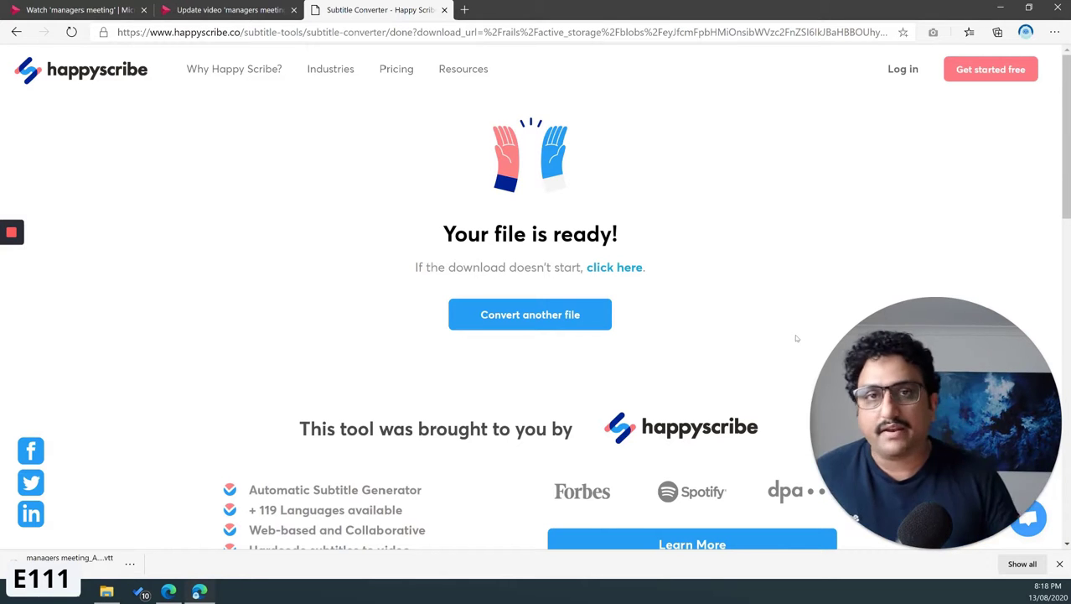
pyautogui.scroll(-2, 797, 338)
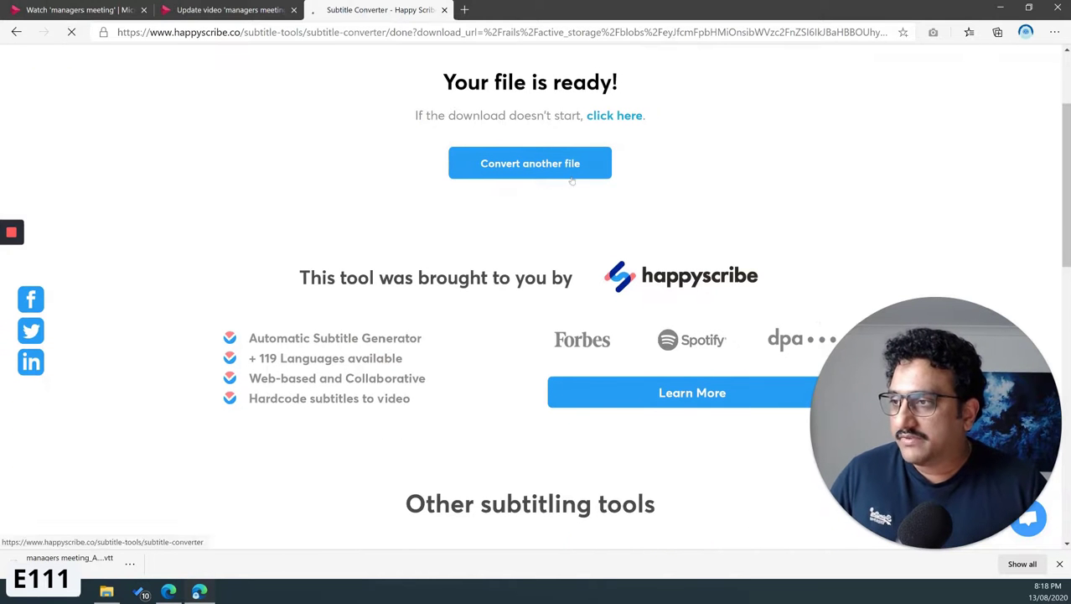
pyautogui.click(540, 170)
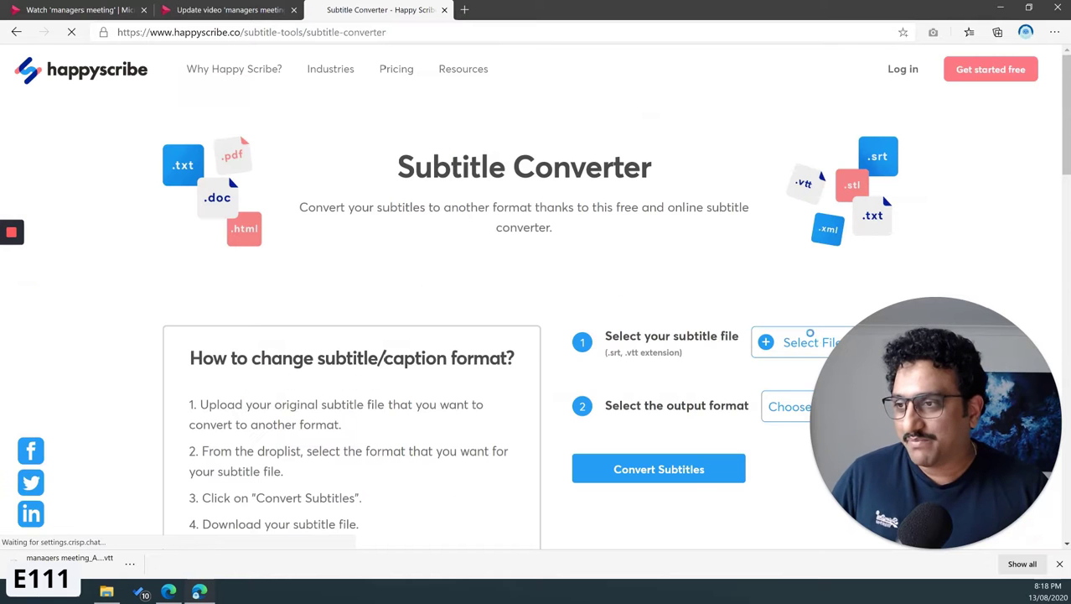
pyautogui.moveTo(860, 384); pyautogui.dragTo(420, 344)
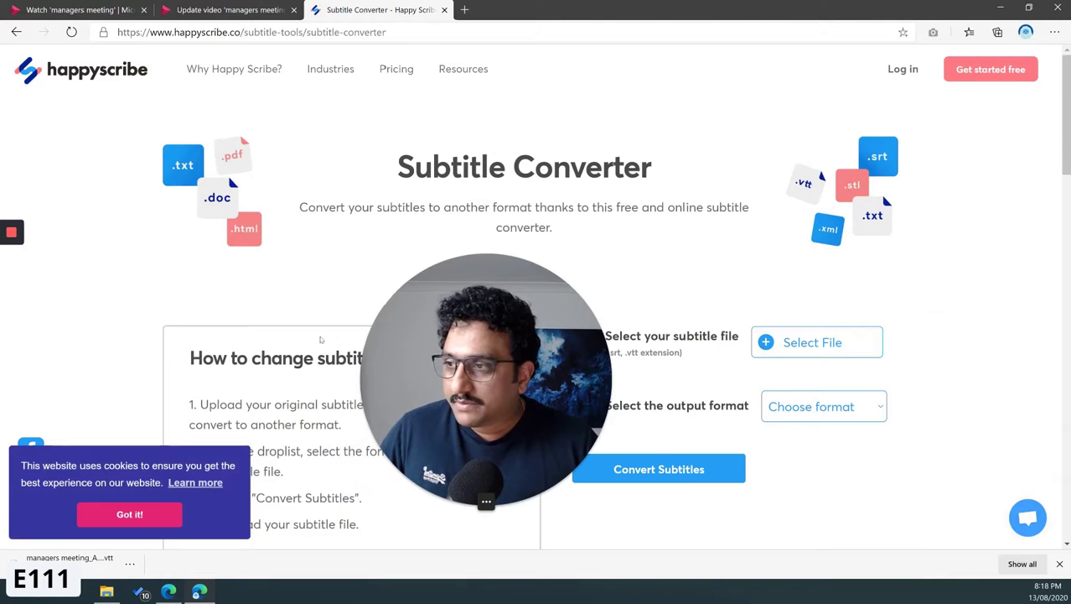
pyautogui.moveTo(453, 394); pyautogui.dragTo(308, 373)
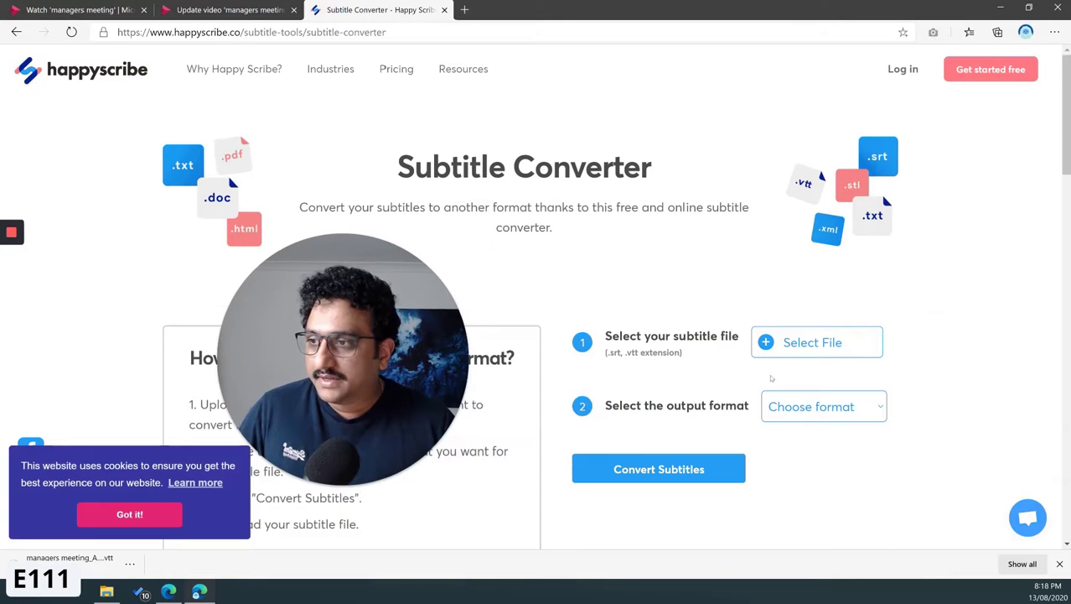
# Upload Modified_AutoTranscript_managers meeting_1 (1).vtt to the Subtitle Converter.
pyautogui.click(824, 354)
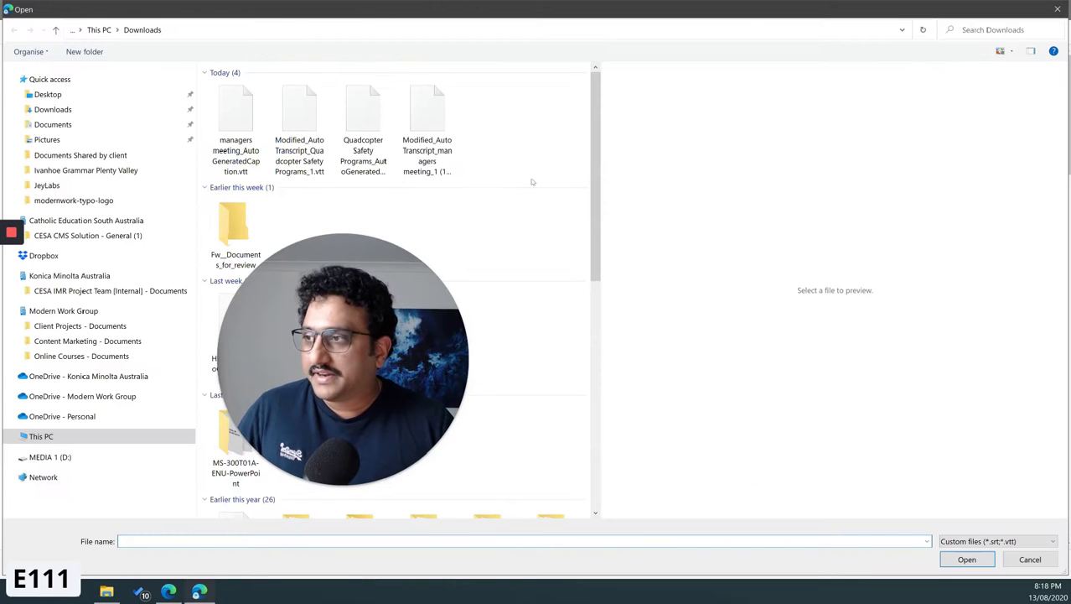
pyautogui.click(421, 117)
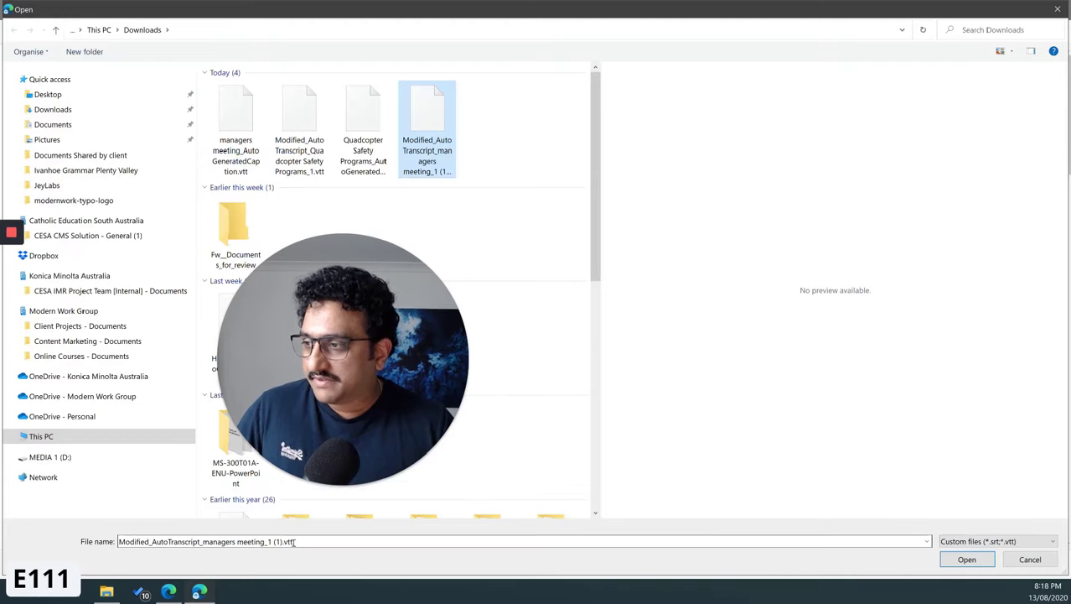
pyautogui.click(967, 559)
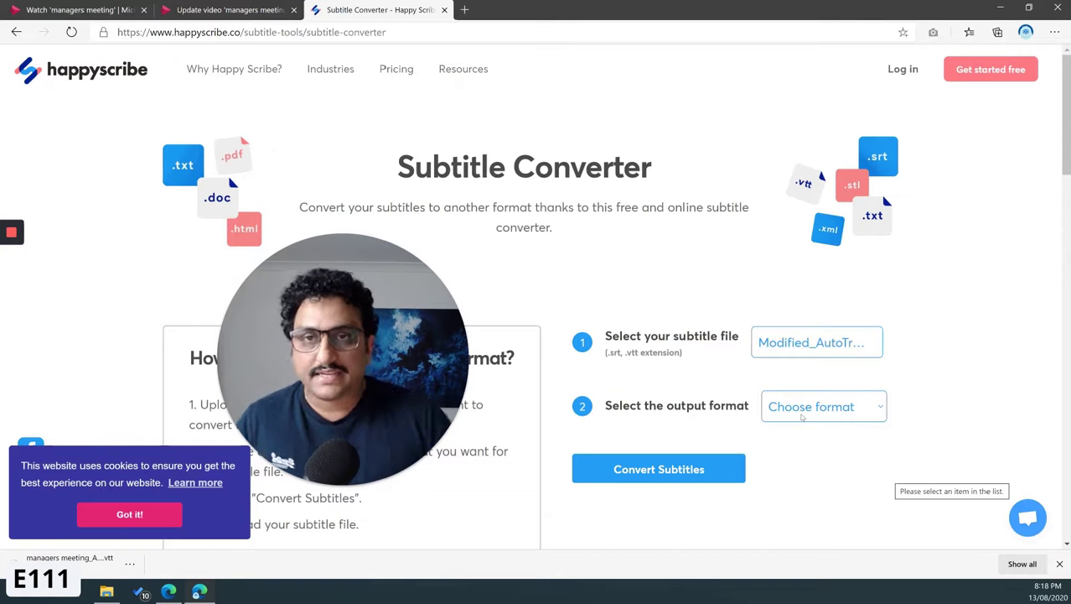
# Convert the transcript to Microsoft Word (.docx), allow the download, and open the document.
pyautogui.click(803, 410)
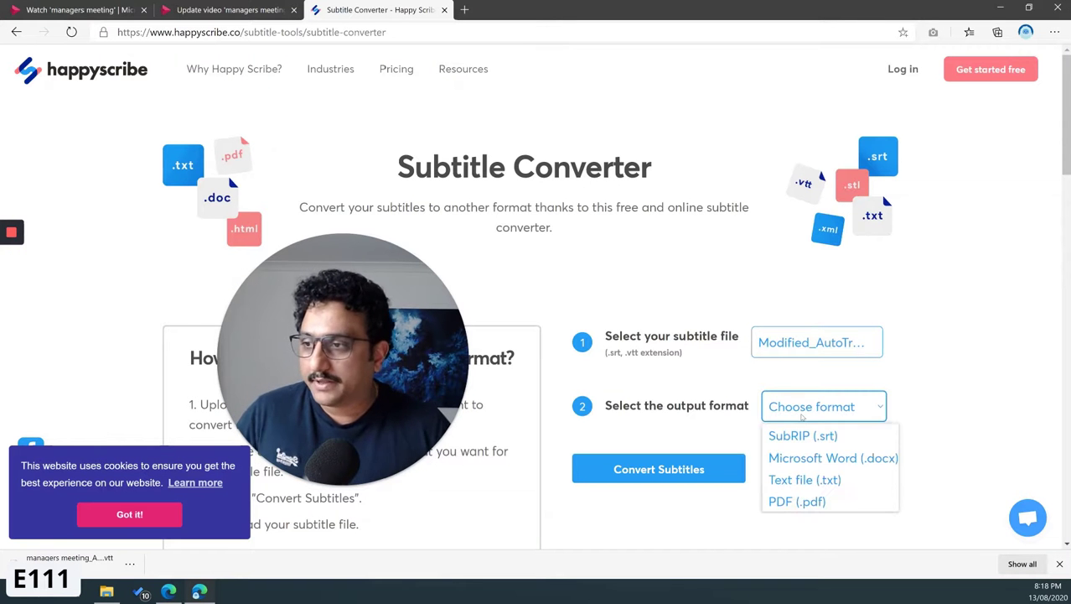
pyautogui.click(808, 460)
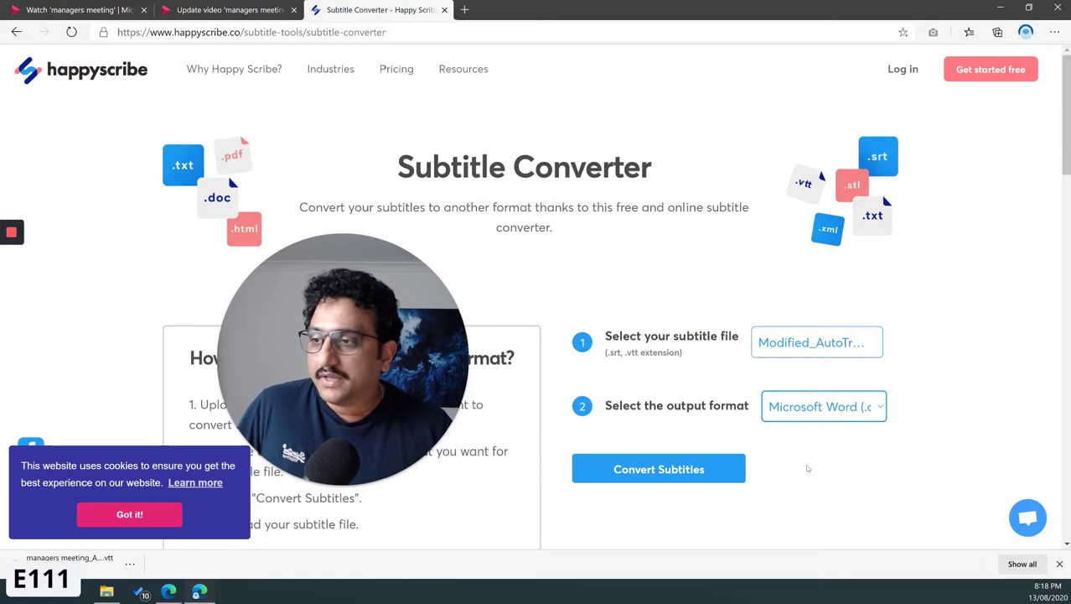
pyautogui.click(664, 471)
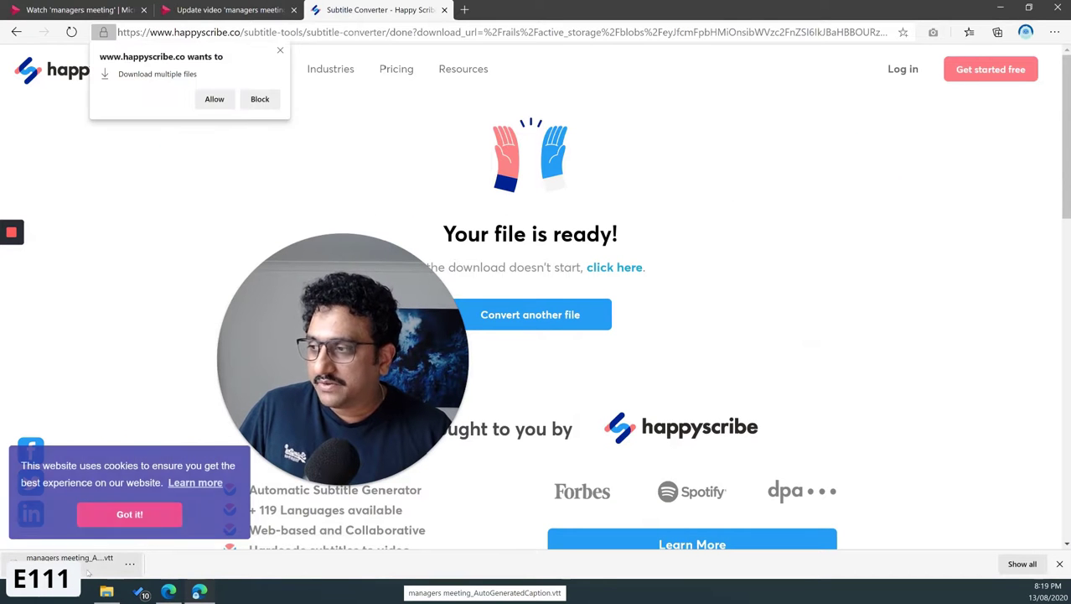
pyautogui.click(215, 99)
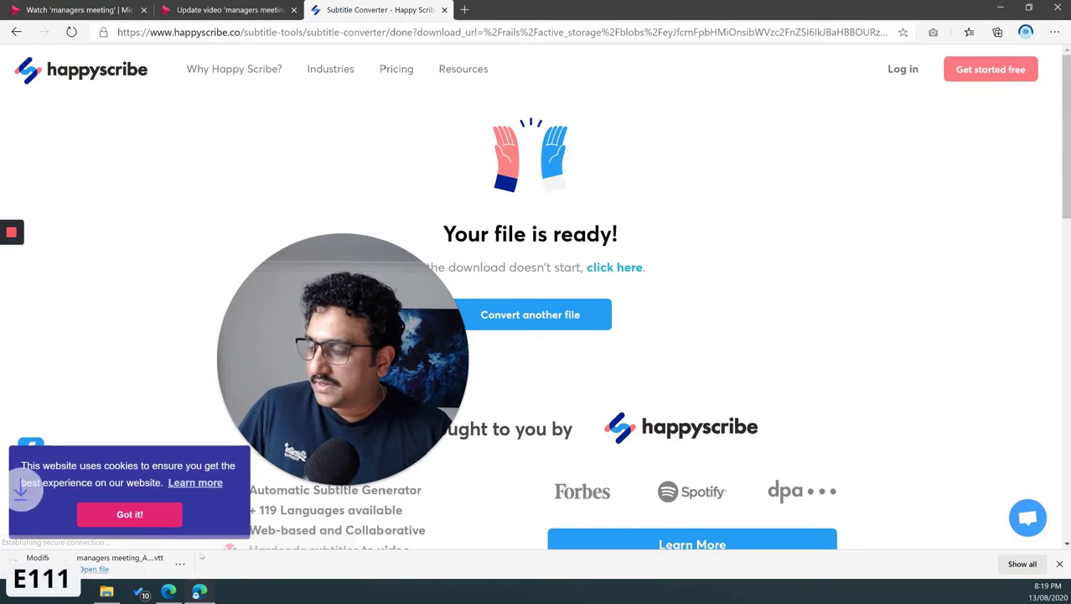
pyautogui.click(71, 562)
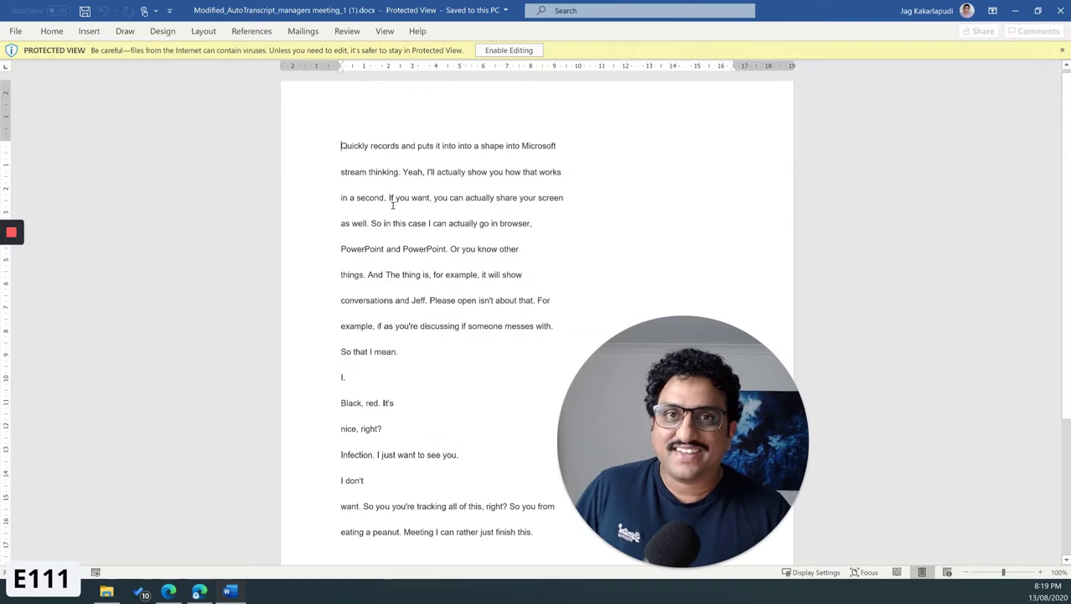
# Select the first part of the transcript text in Word, then close the document.
pyautogui.moveTo(341, 147); pyautogui.dragTo(444, 442)
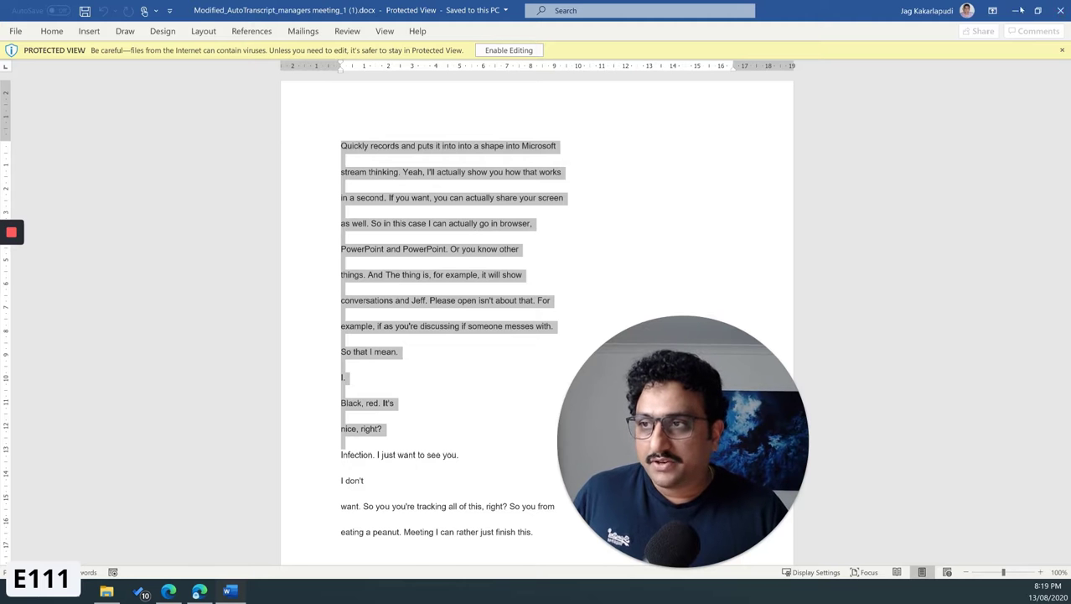
pyautogui.click(1060, 11)
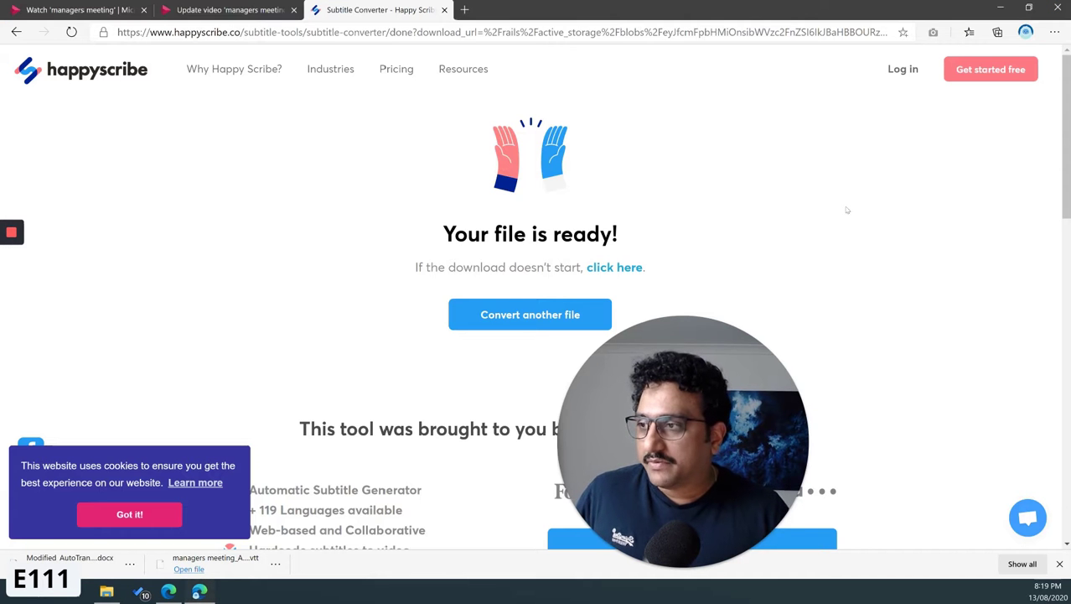
# Cancel the Stream edit page, then delete 'PowerPoint' from the 00:15 transcript line and save.
pyautogui.click(221, 10)
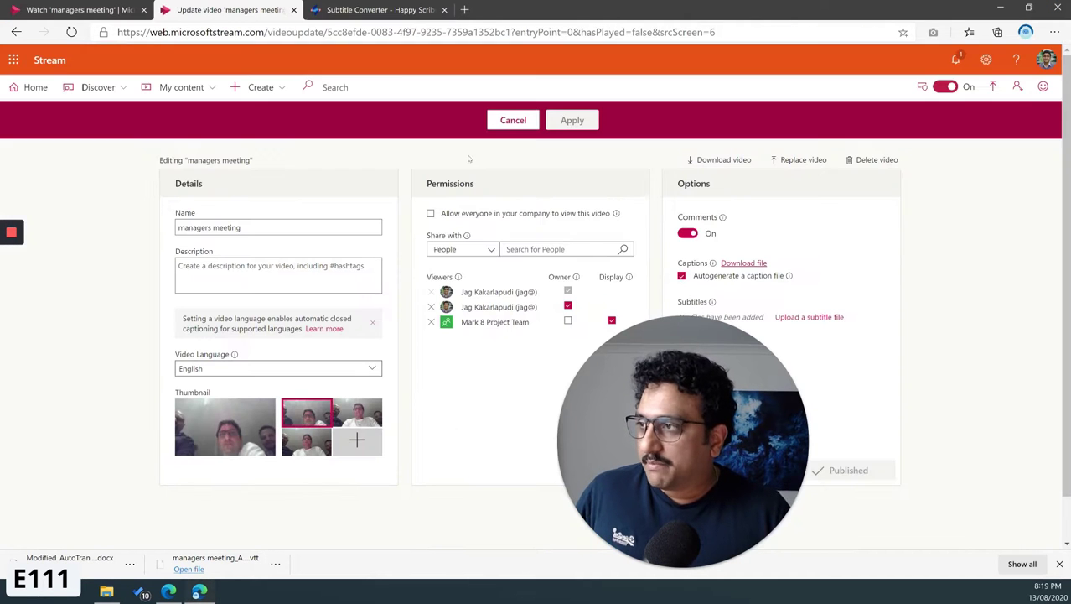
pyautogui.click(514, 120)
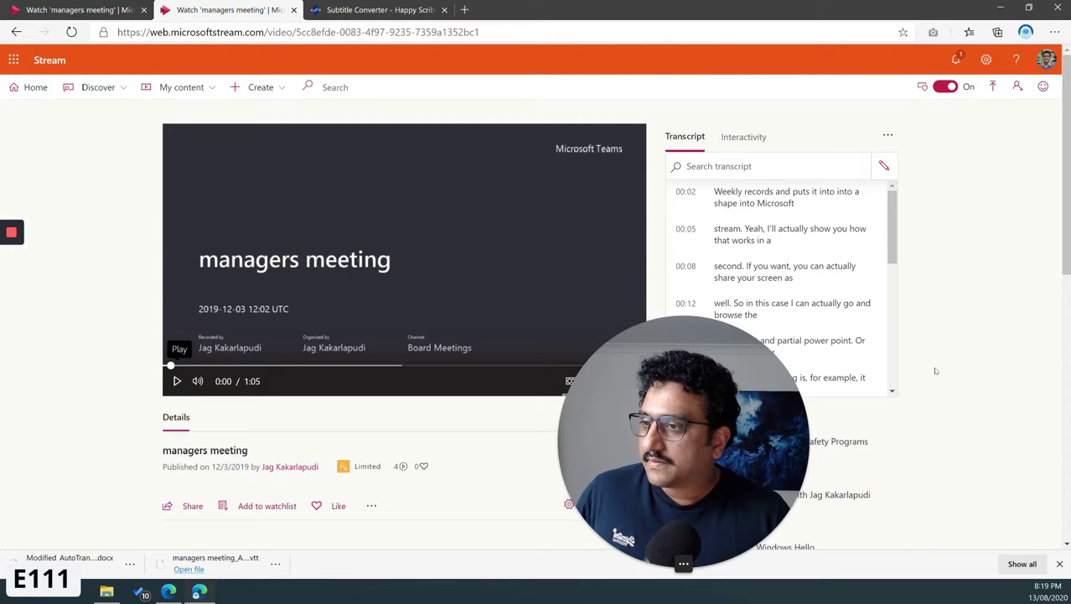
pyautogui.click(886, 168)
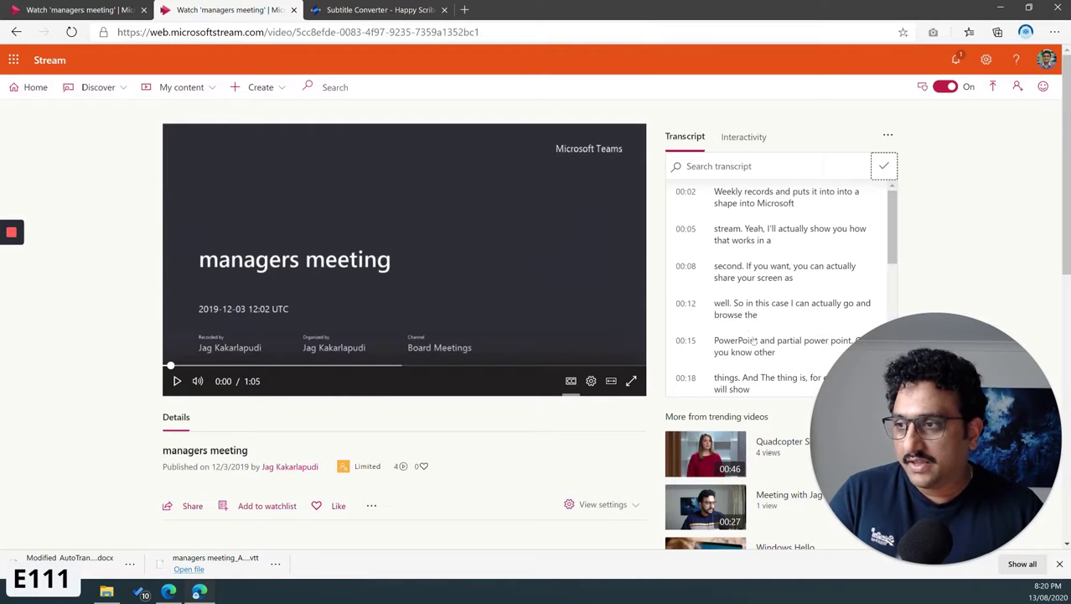
pyautogui.click(751, 345)
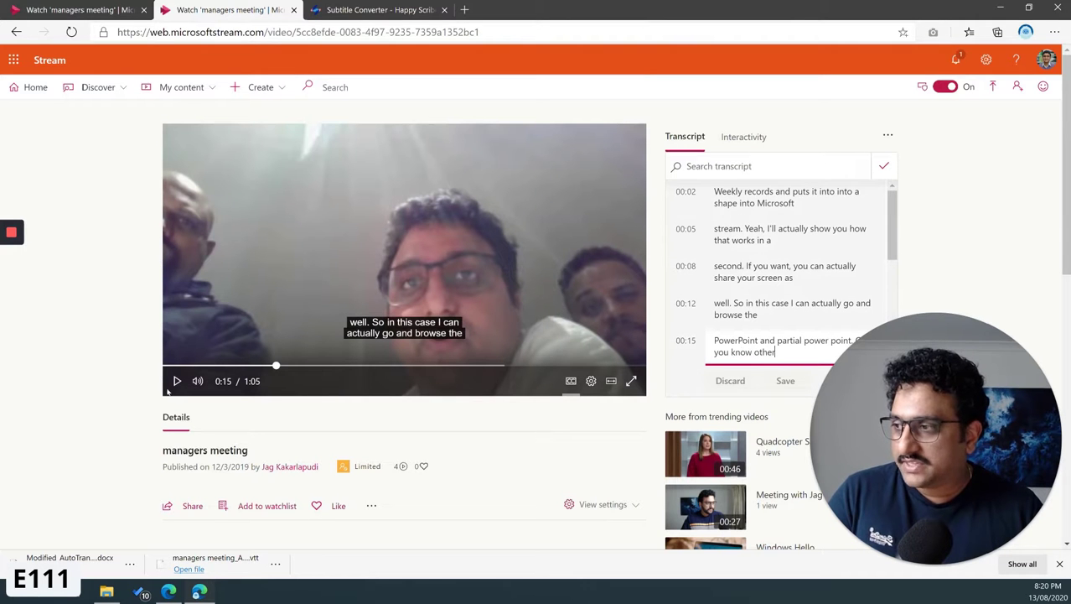
pyautogui.doubleClick(741, 343)
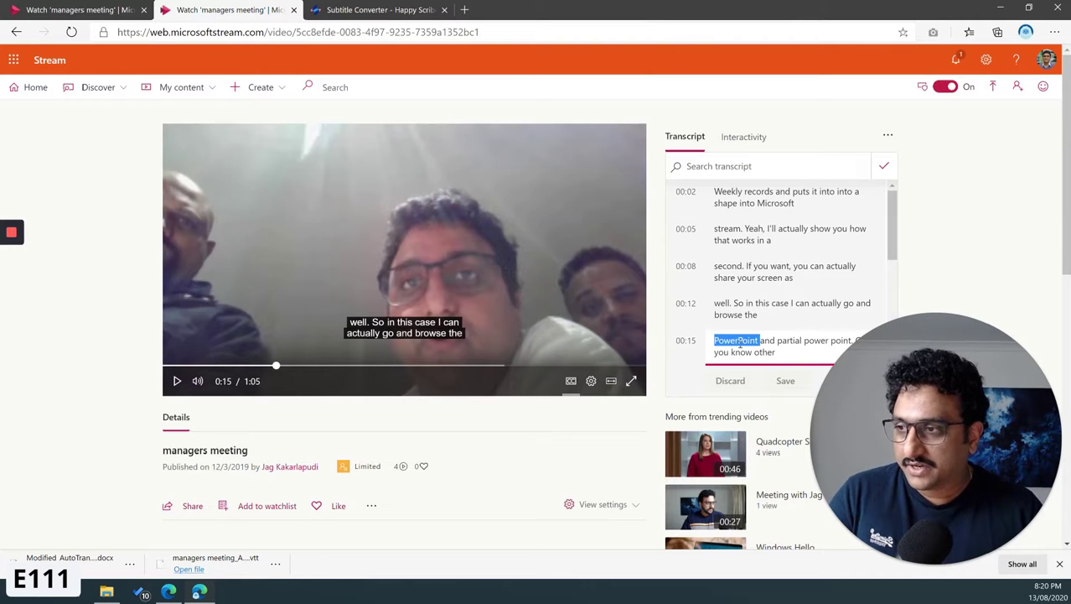
pyautogui.press('BackSpace')
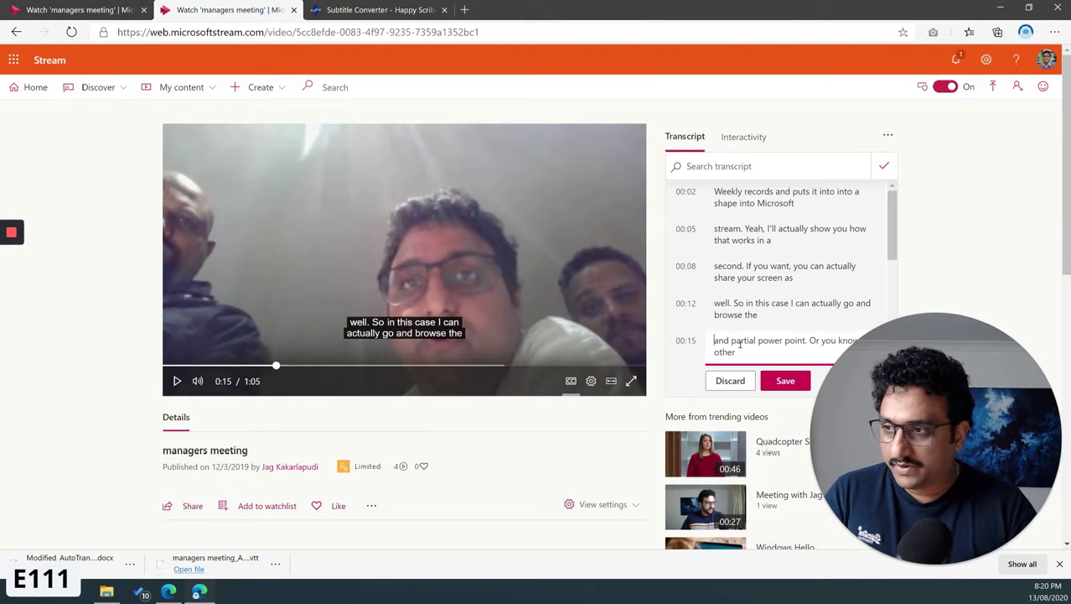
pyautogui.click(786, 380)
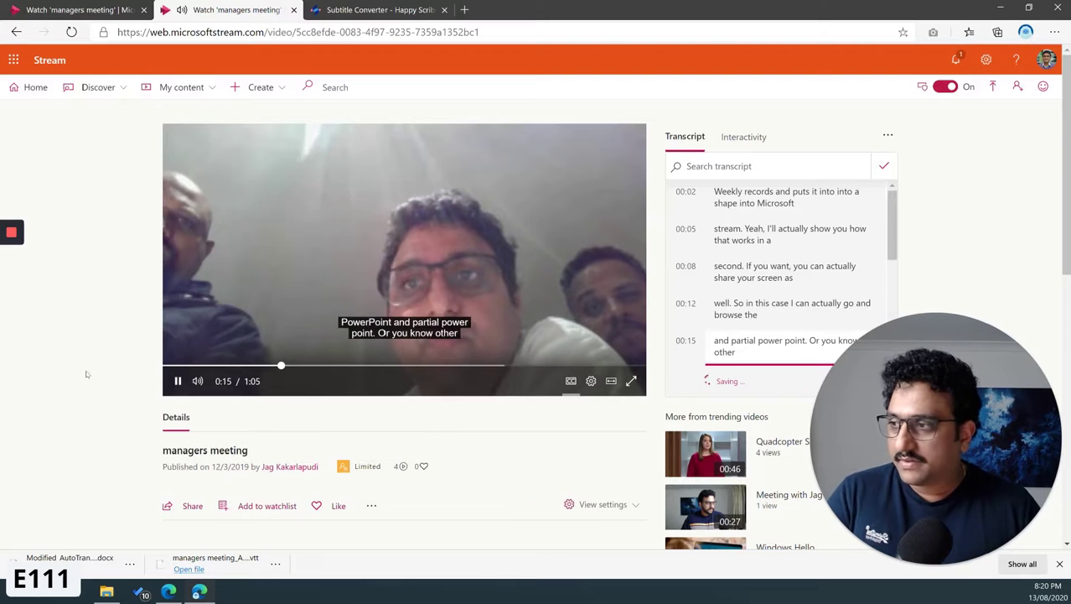
# Pause the video, then download its captions from Update video details and view Downloads.
pyautogui.click(177, 381)
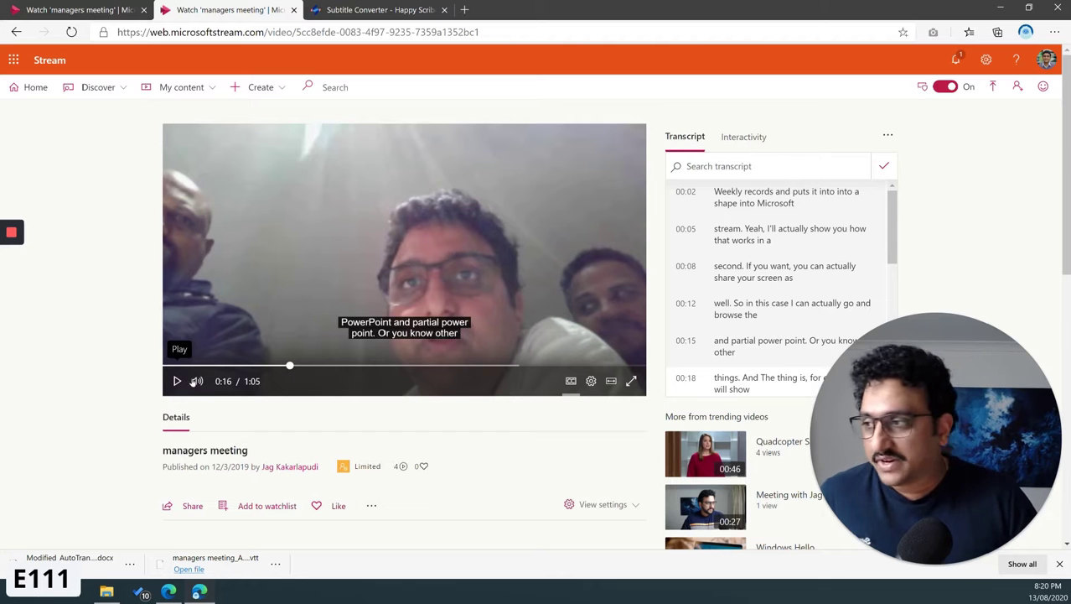
pyautogui.click(371, 505)
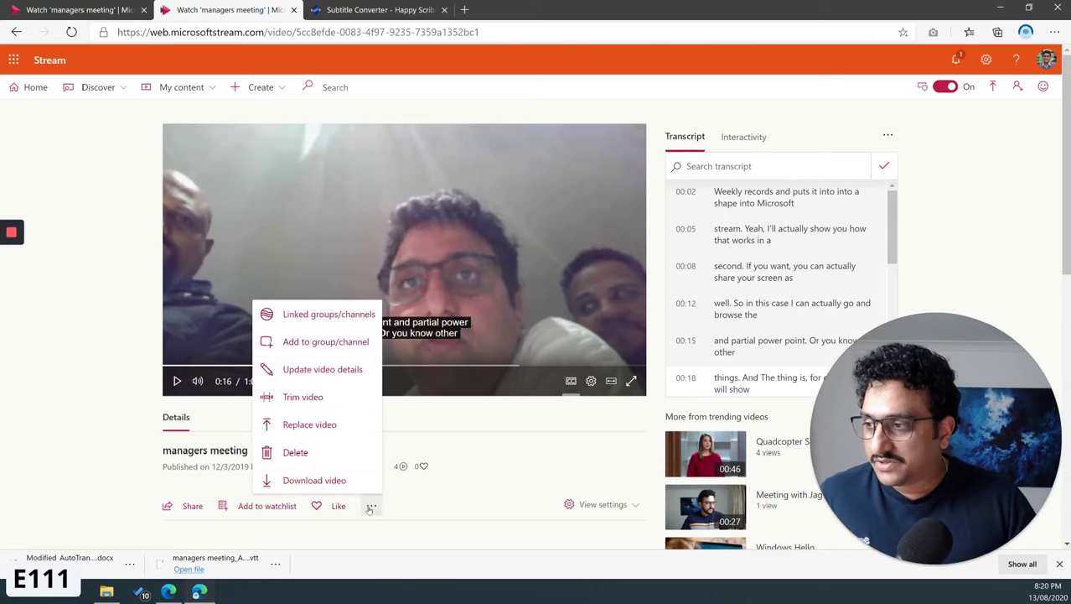
pyautogui.click(319, 369)
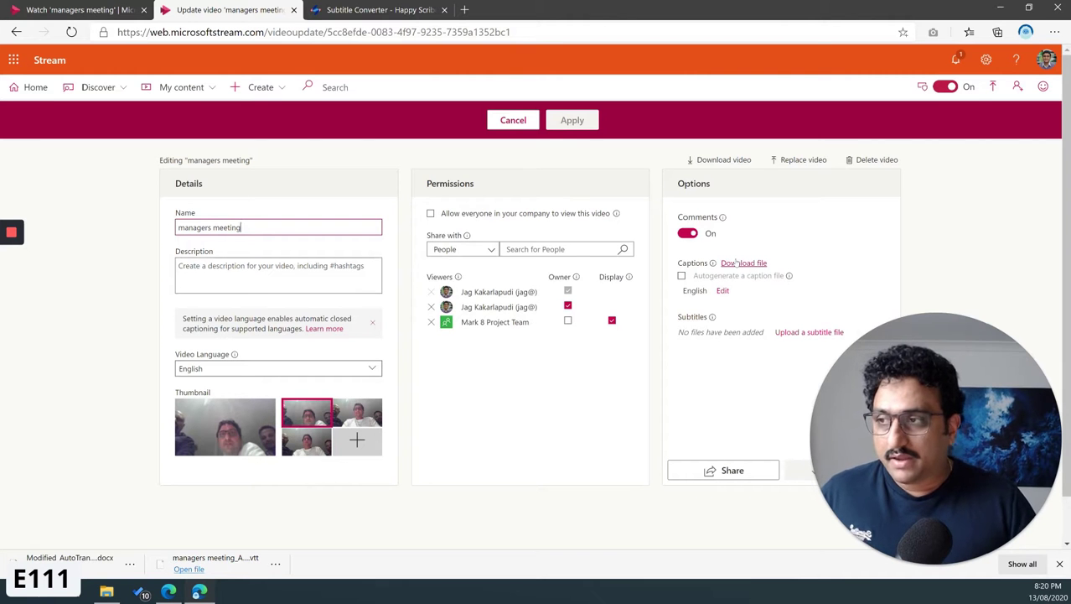
pyautogui.click(734, 263)
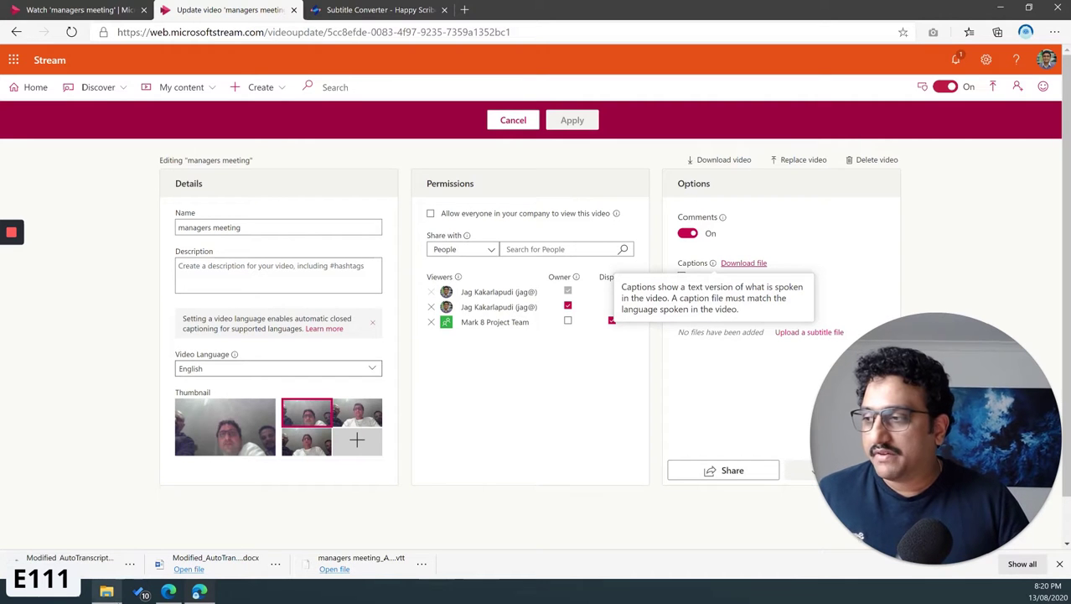
pyautogui.click(105, 592)
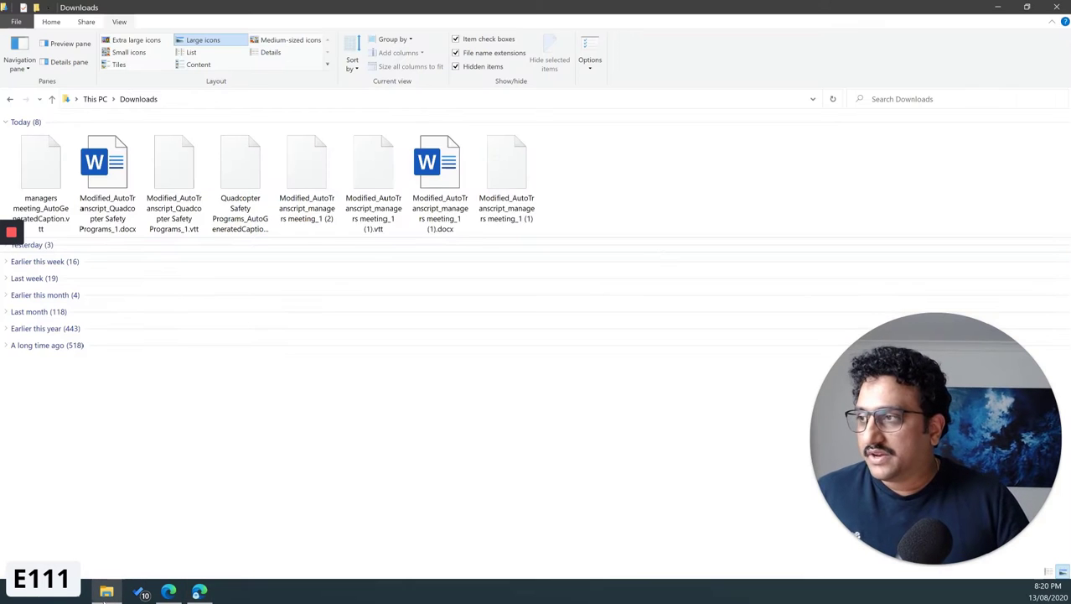
# Open the downloaded transcript's Properties, note that it has no file extension, then minimize File Explorer.
pyautogui.click(507, 171)
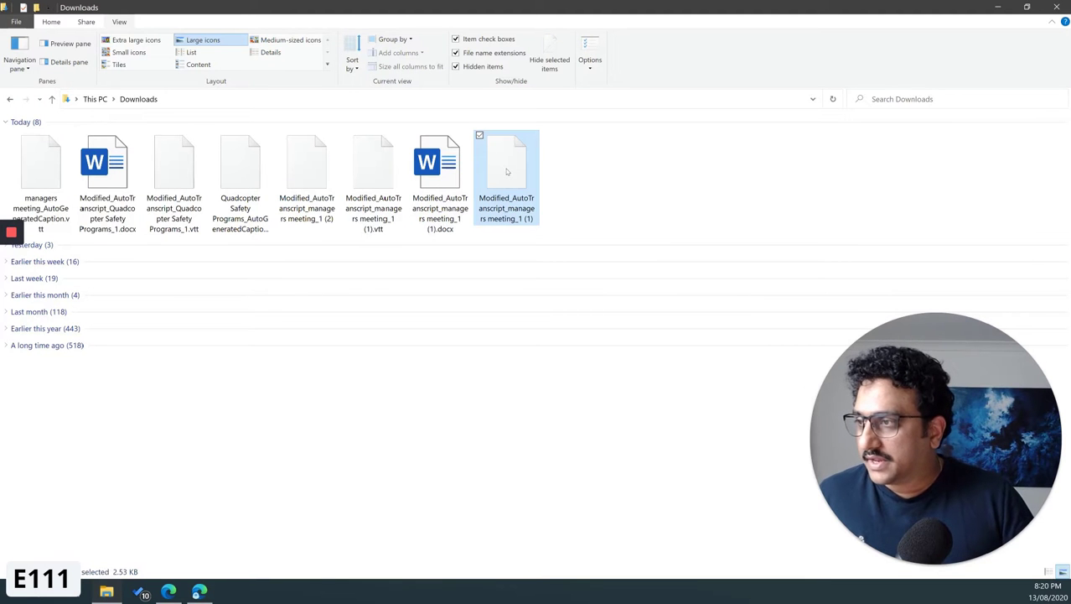
pyautogui.rightClick(506, 171)
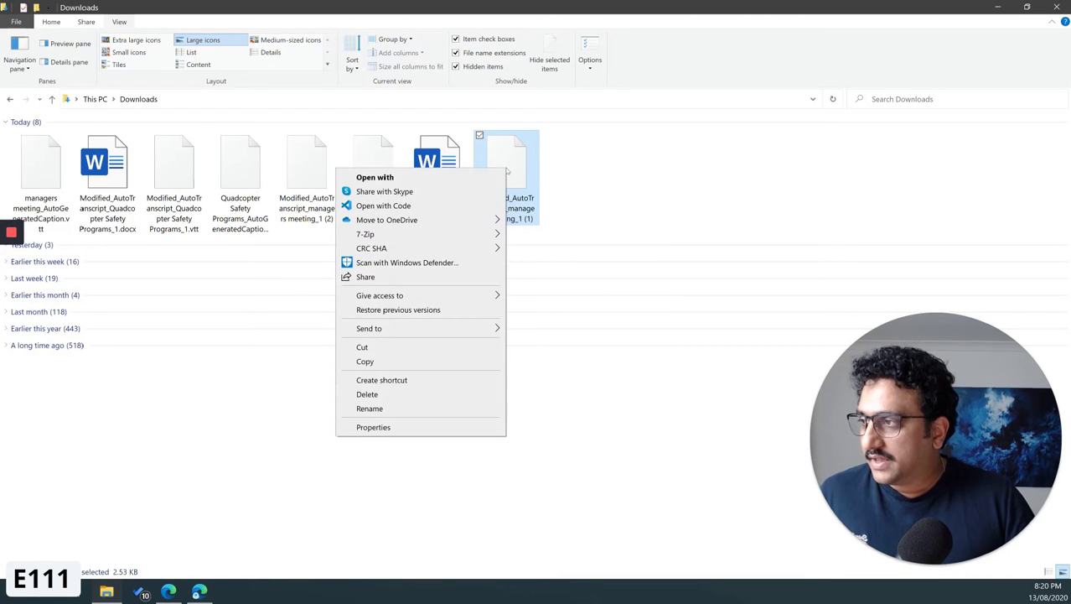
pyautogui.click(410, 429)
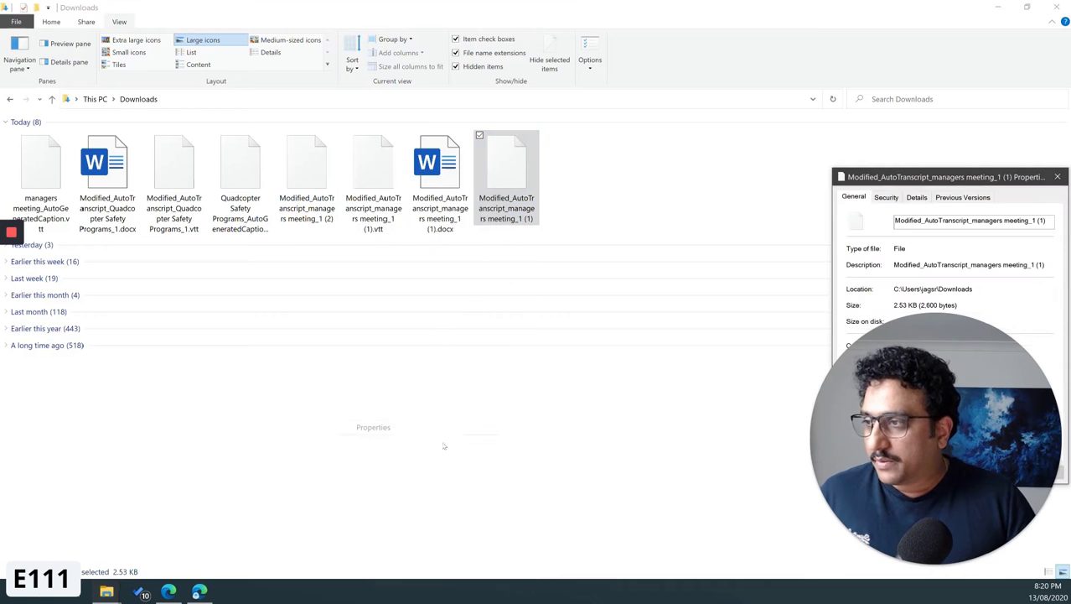
pyautogui.moveTo(941, 178); pyautogui.dragTo(541, 113)
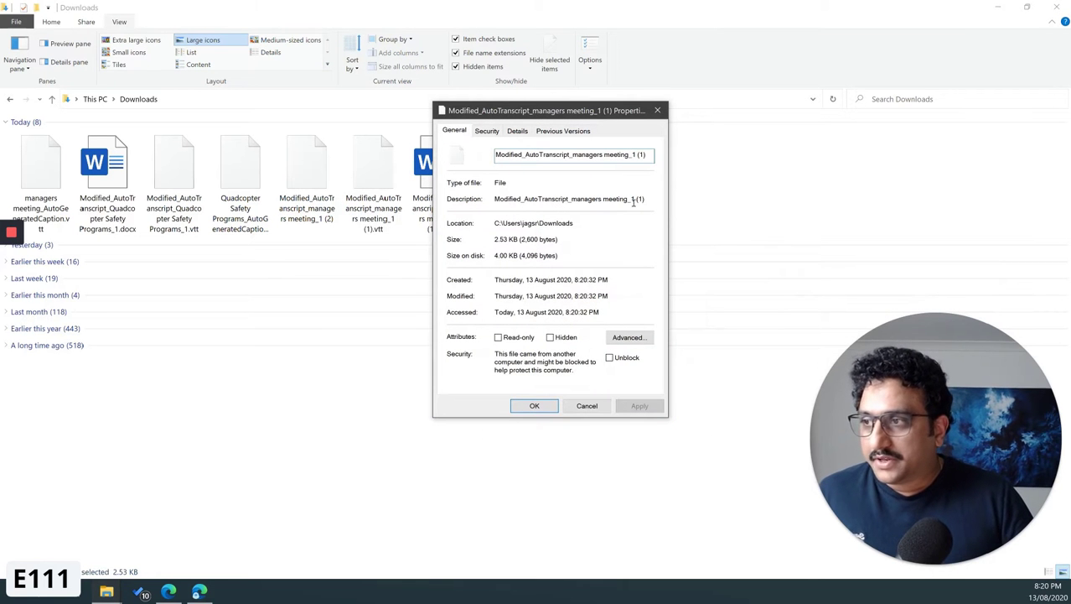
pyautogui.click(585, 407)
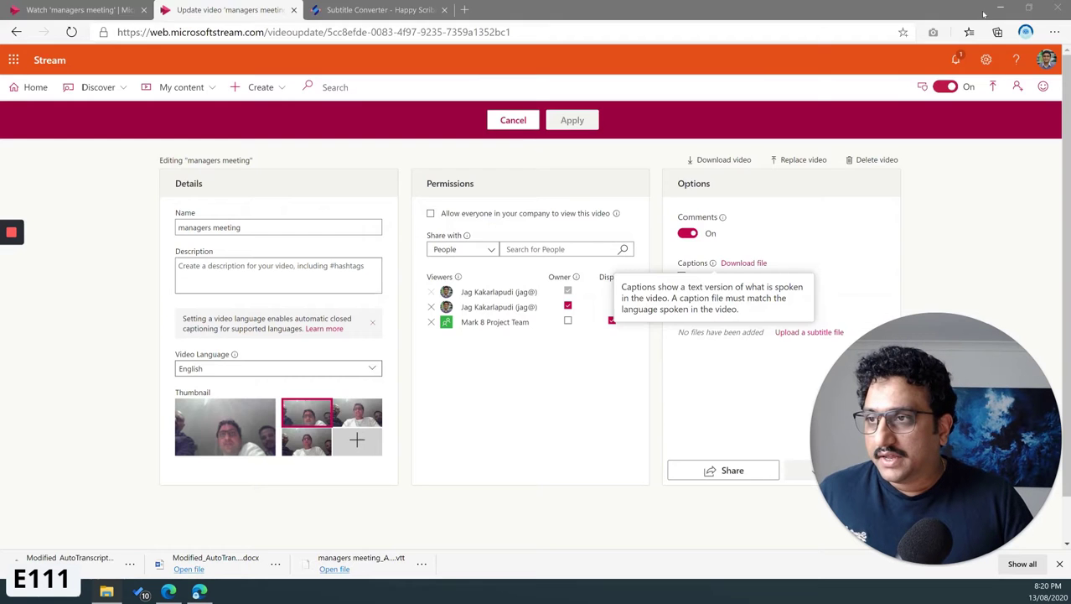
pyautogui.click(998, 12)
# Start a new HappyScribe conversion, compare the transcript files in the picker, then cancel without uploading.
pyautogui.click(378, 9)
pyautogui.click(516, 314)
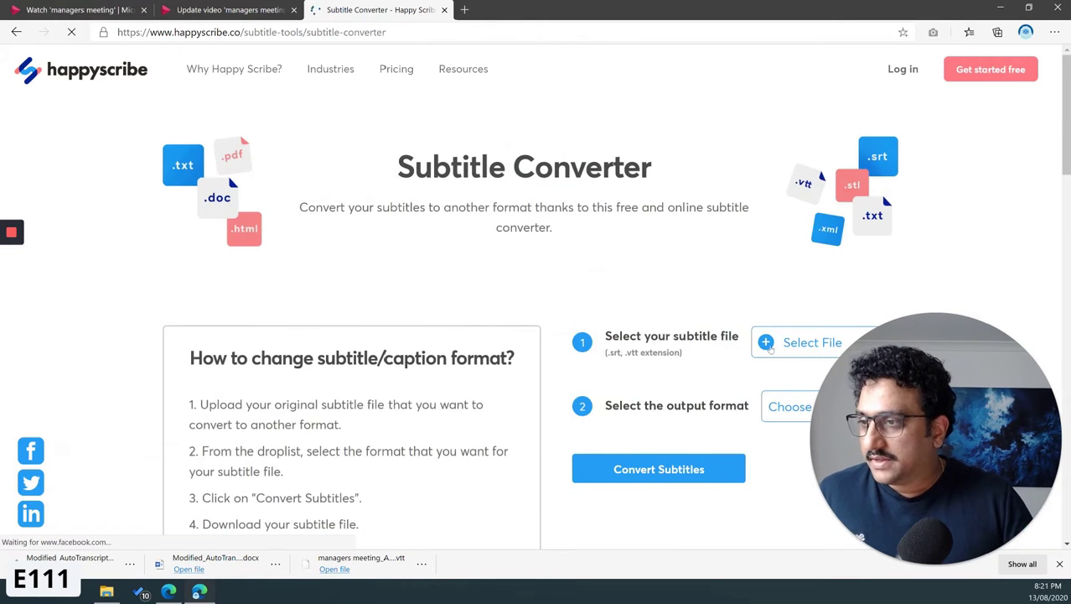
pyautogui.click(803, 347)
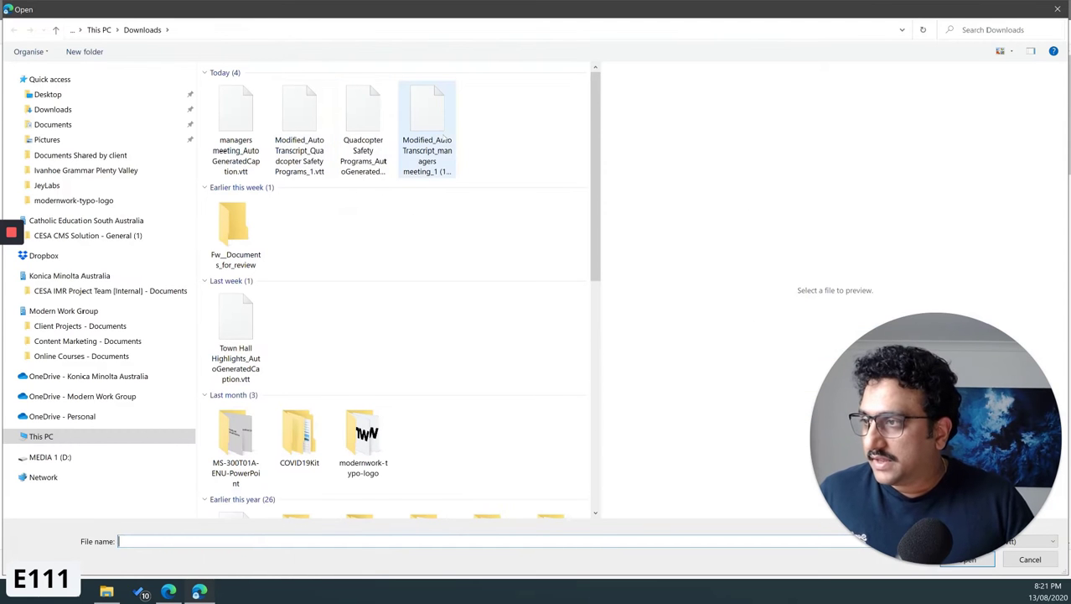
pyautogui.click(432, 127)
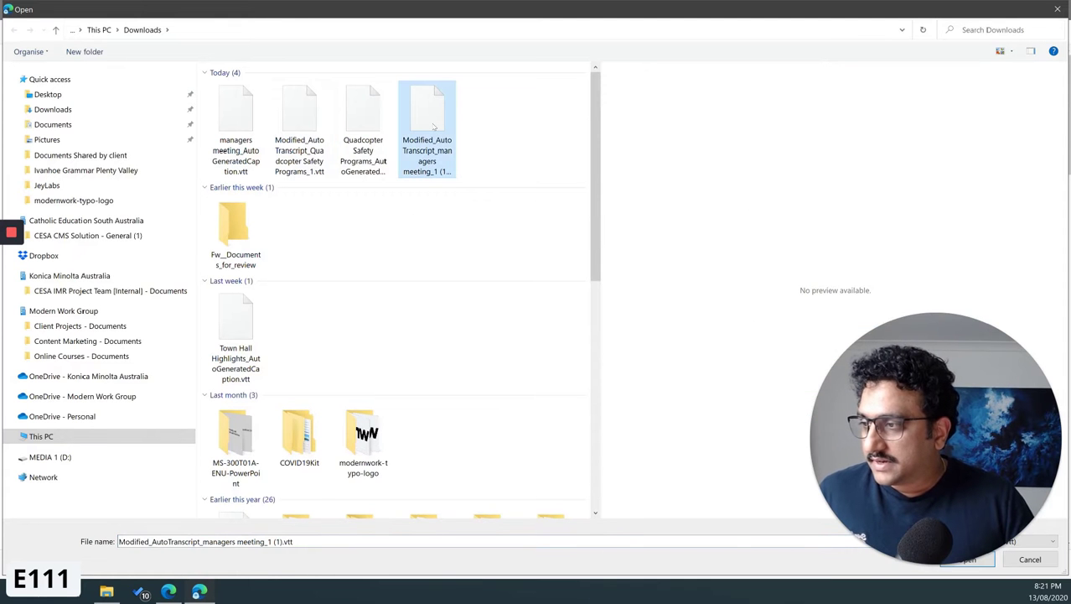
pyautogui.click(260, 117)
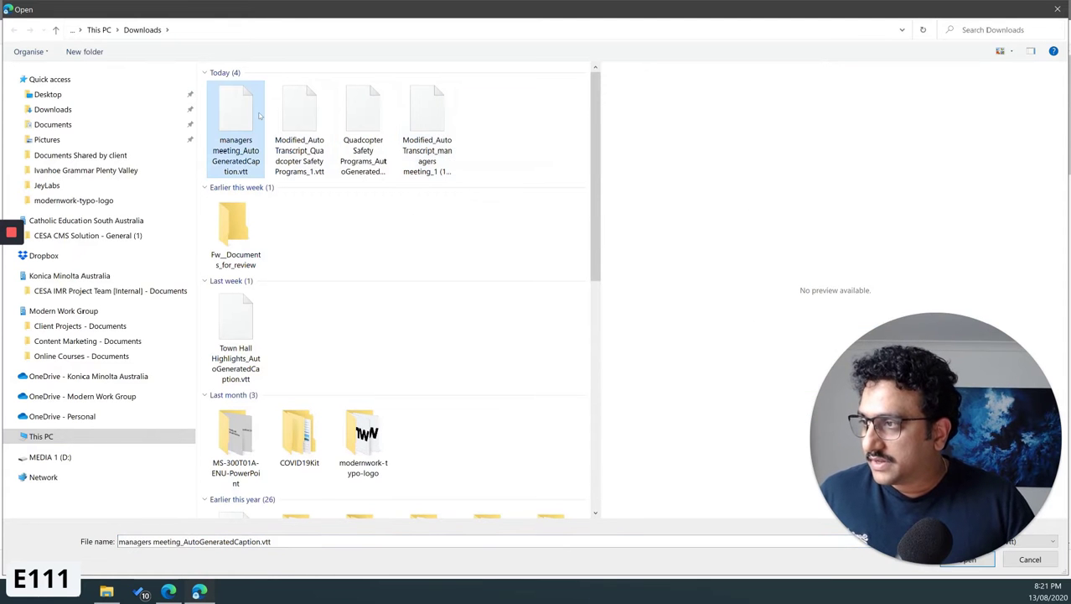
pyautogui.click(427, 125)
pyautogui.click(503, 141)
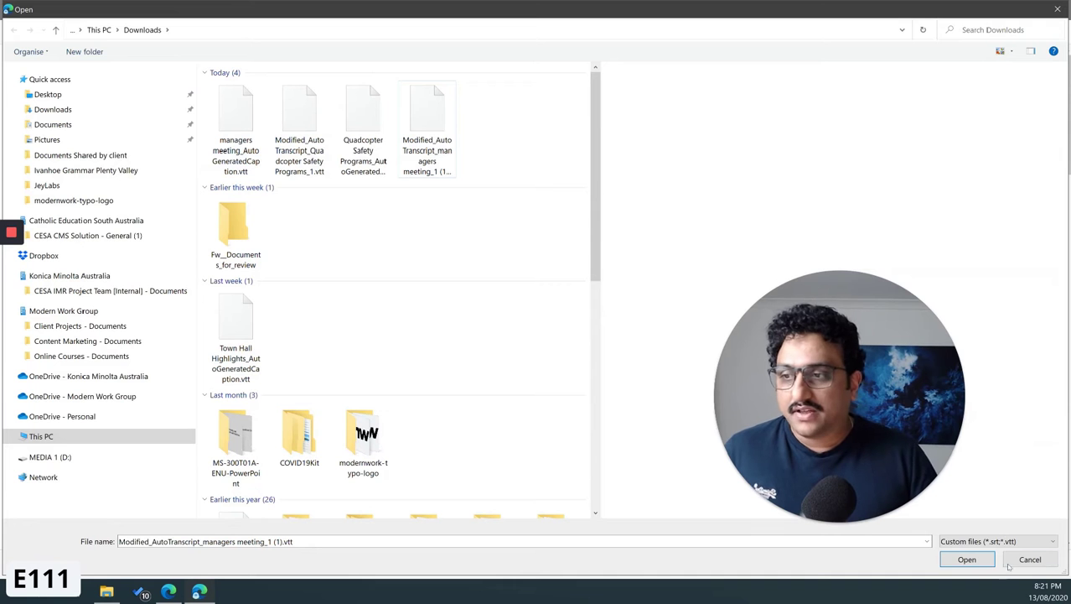
pyautogui.click(1020, 561)
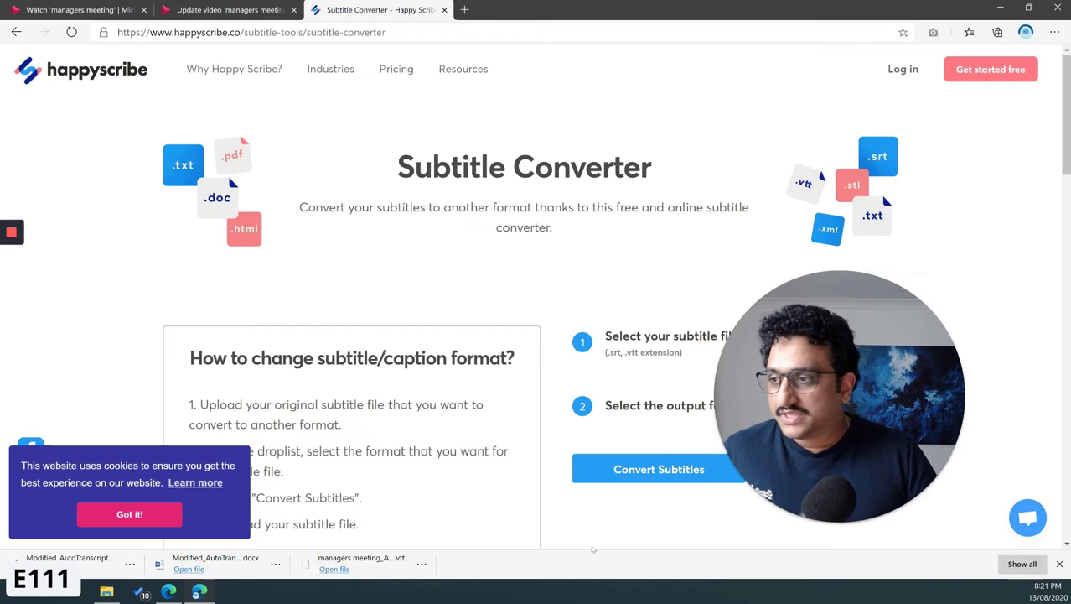
pyautogui.click(107, 591)
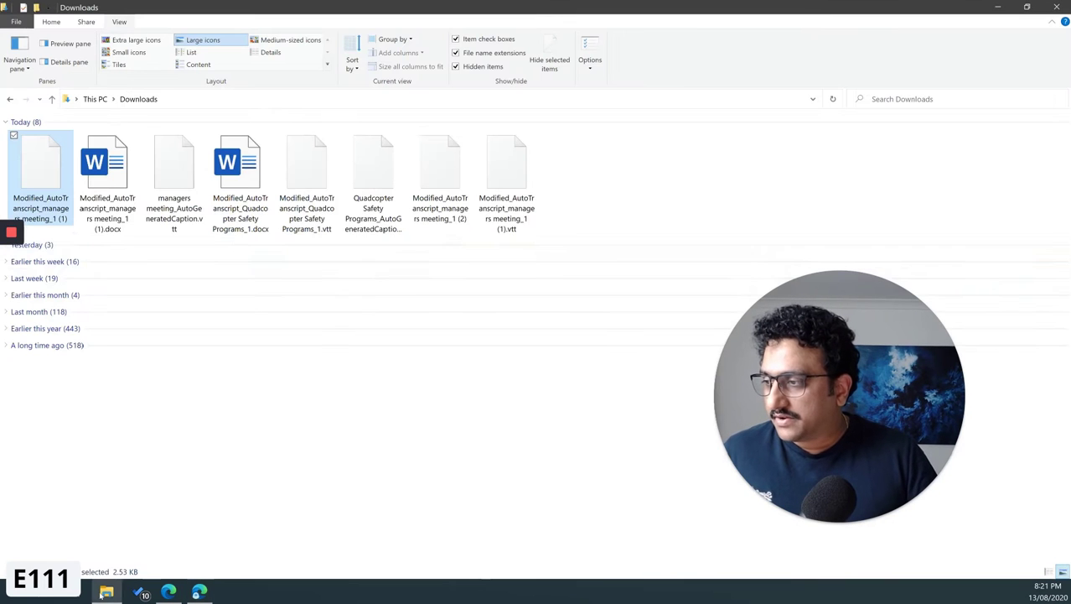
# Append .vtt to the Modified_AutoTranscript_managers meeting_1 (2) file name, then return to the browser.
pyautogui.click(447, 168)
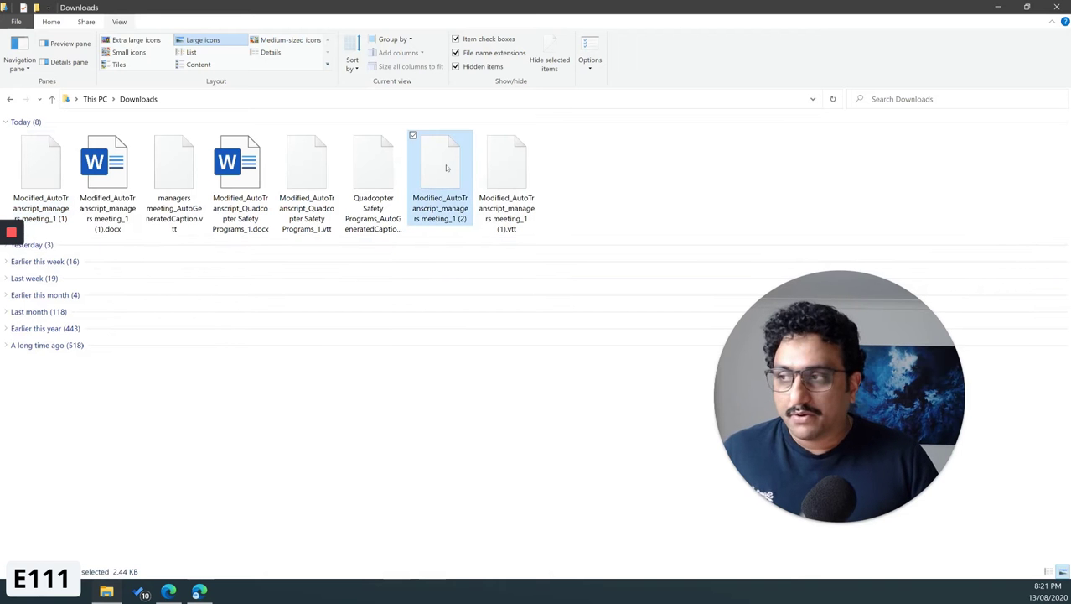
pyautogui.rightClick(447, 167)
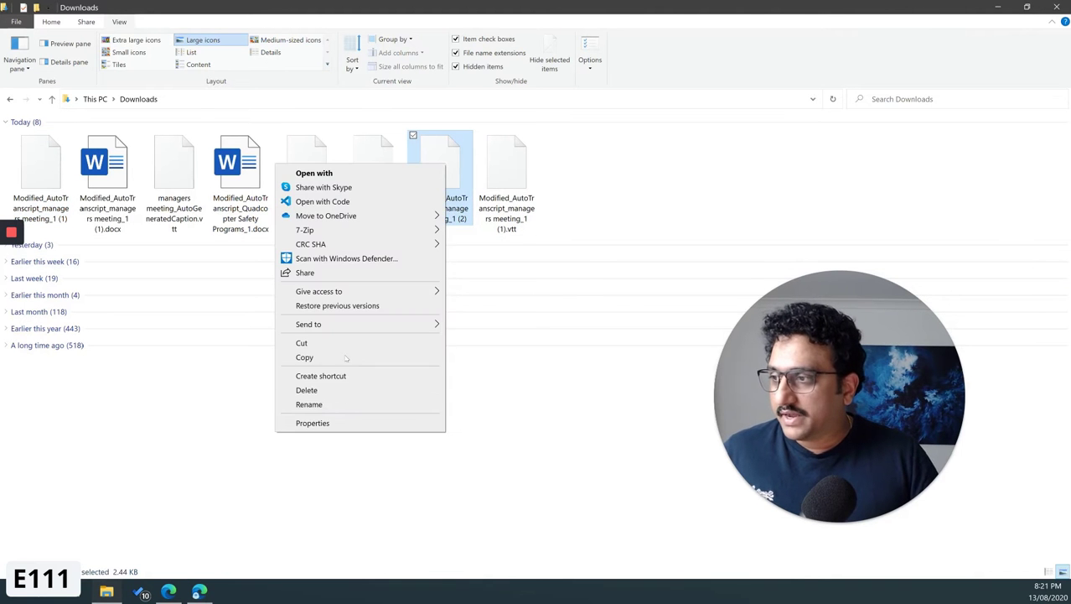
pyautogui.click(346, 408)
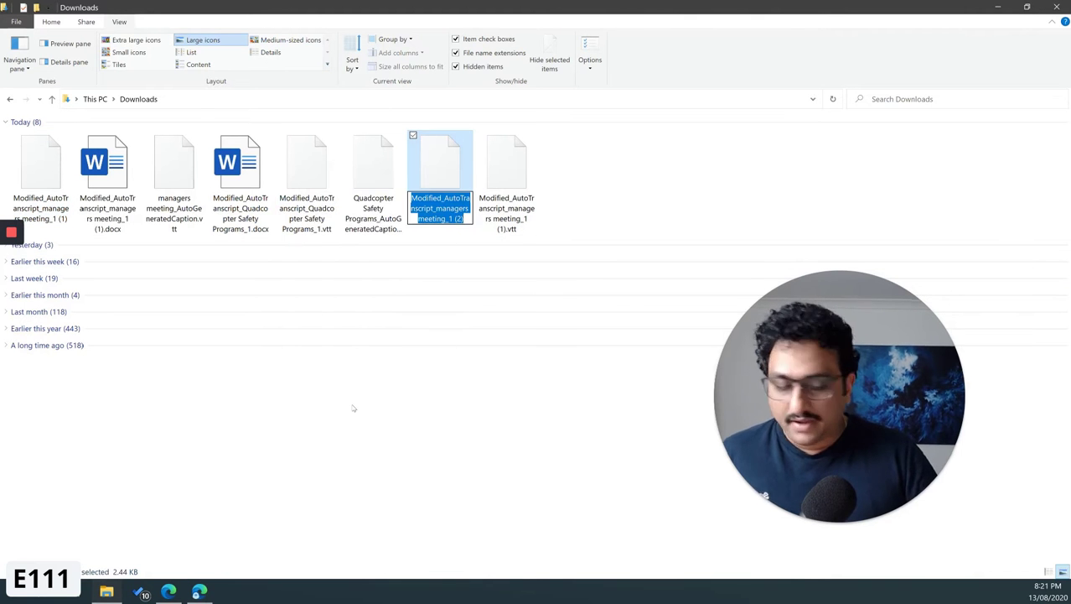
pyautogui.press('Return')
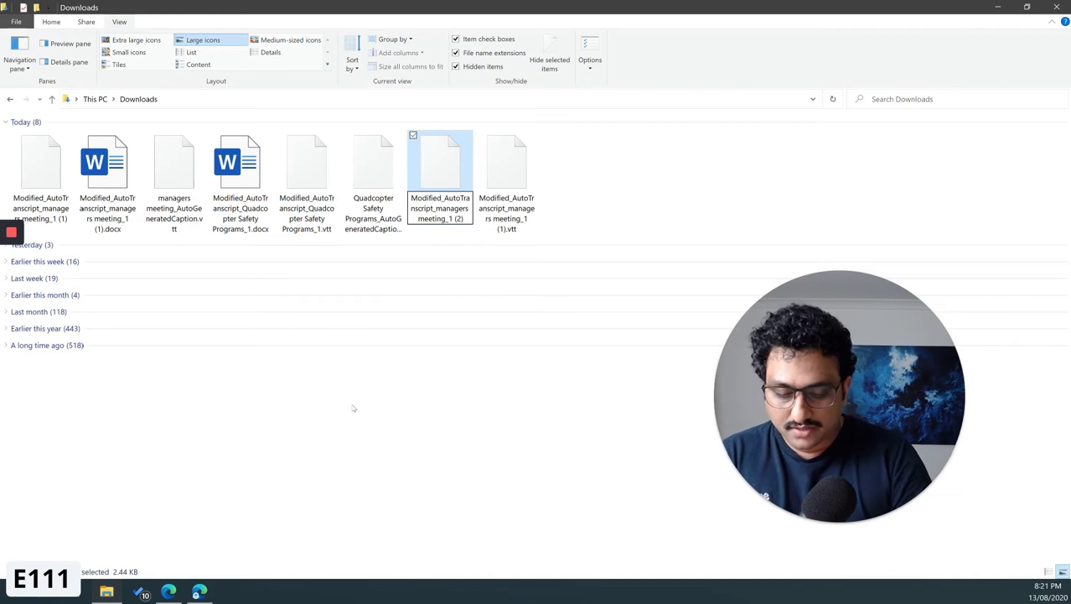
pyautogui.write('.vtt')
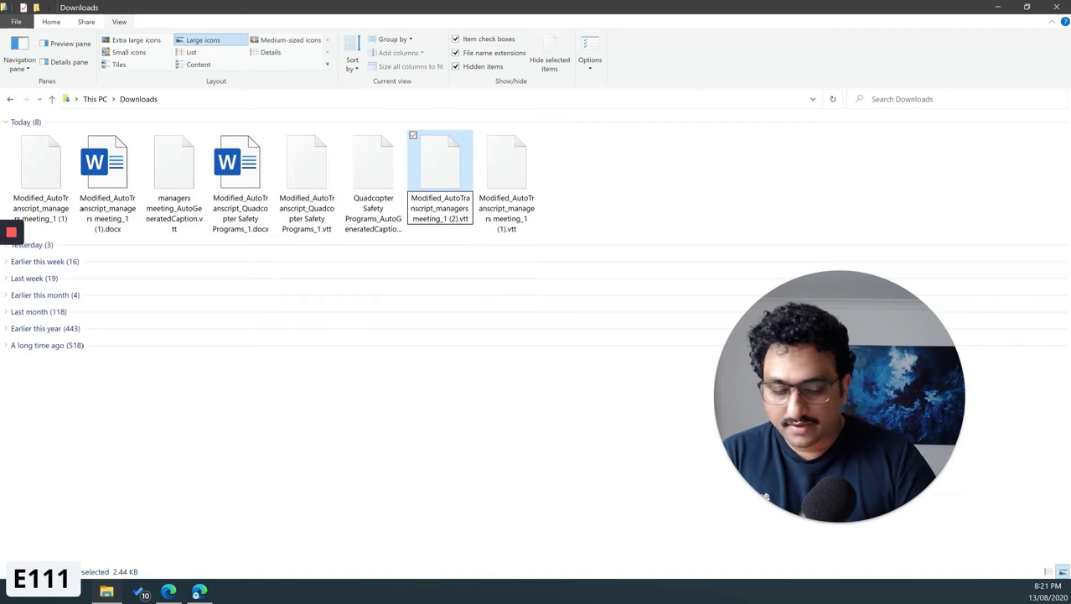
pyautogui.press('Return')
pyautogui.hotkey('alt', 'Tab')
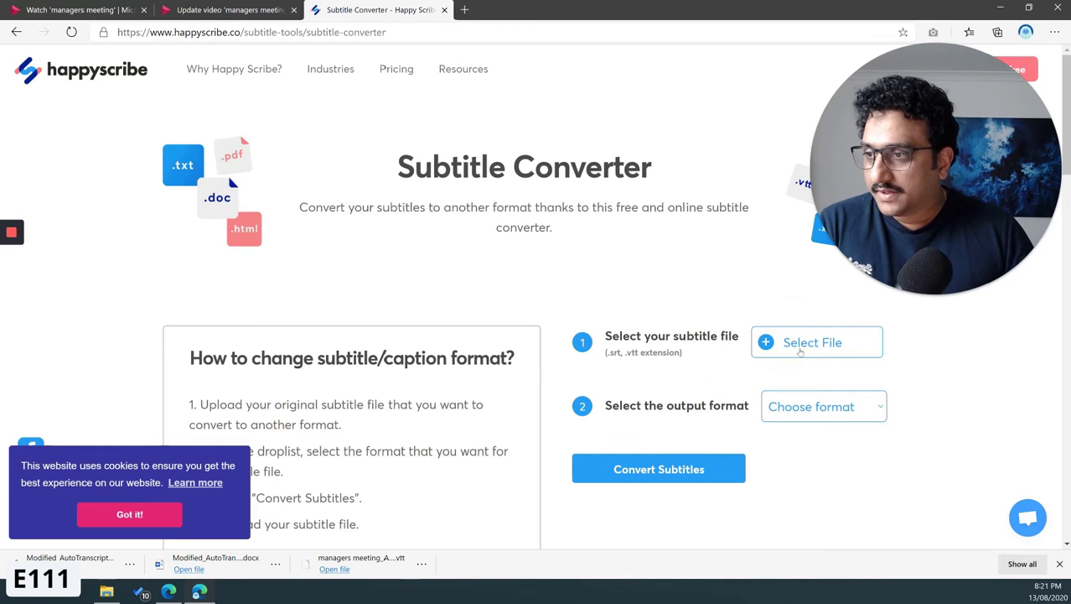
# Upload the renamed (2).vtt transcript and start converting it with Text file (.txt) as output.
pyautogui.click(820, 344)
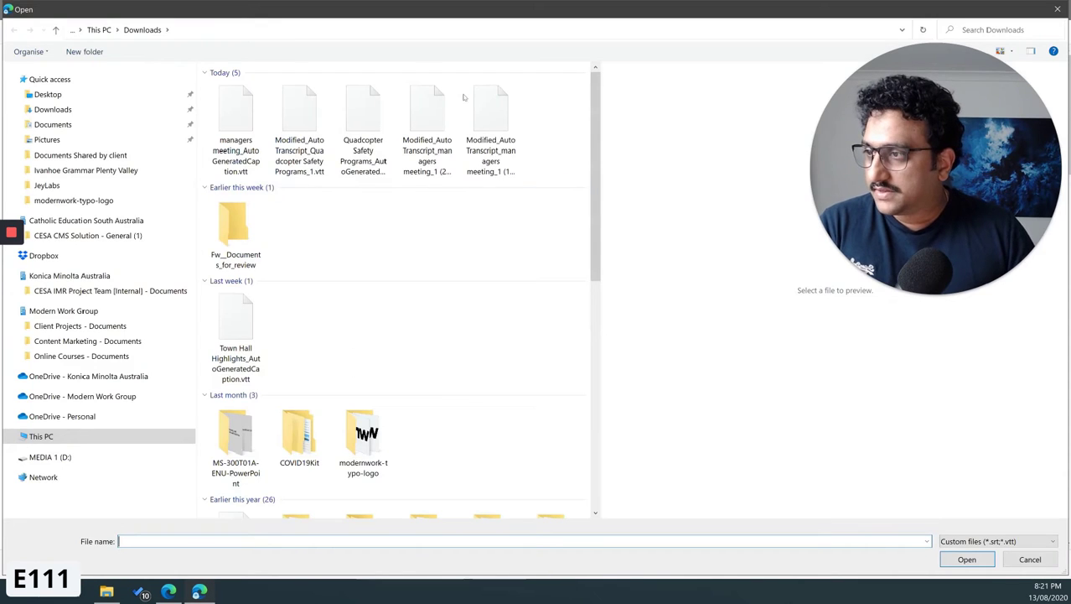
pyautogui.click(438, 129)
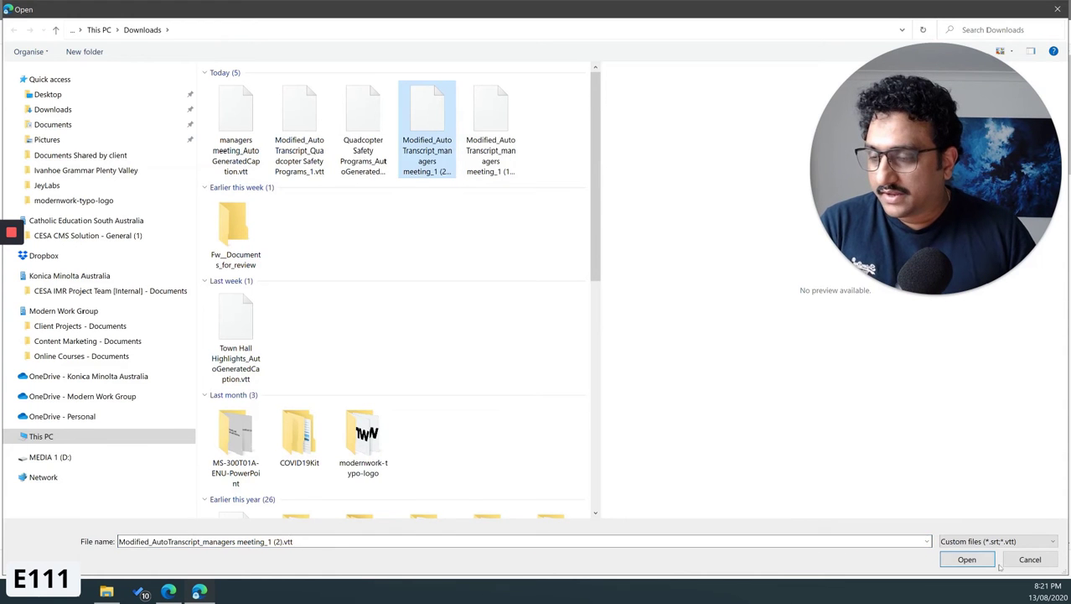
pyautogui.click(967, 560)
pyautogui.click(791, 412)
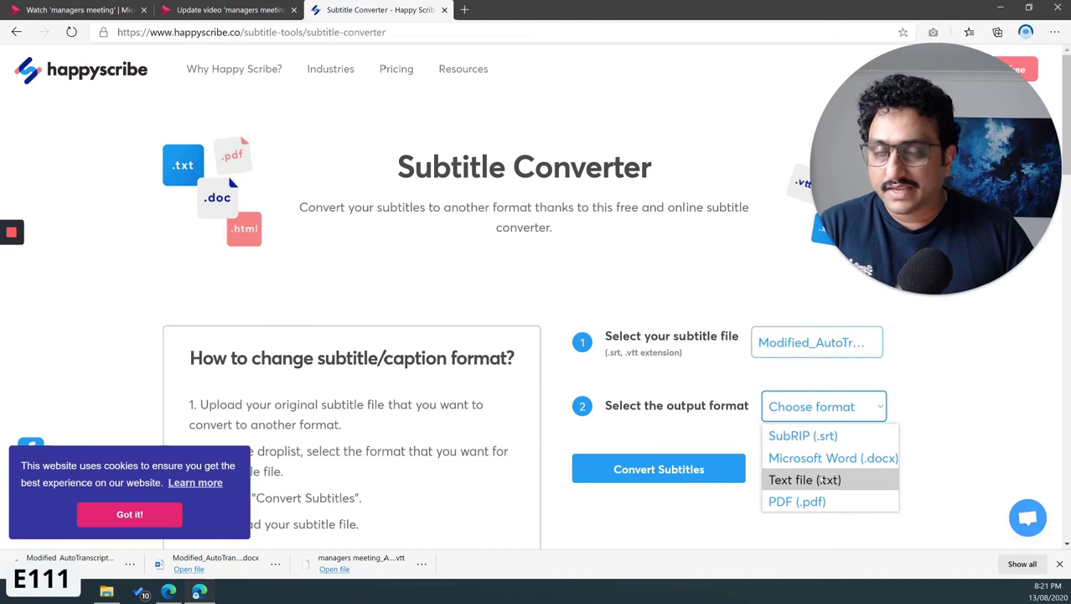
pyautogui.click(804, 478)
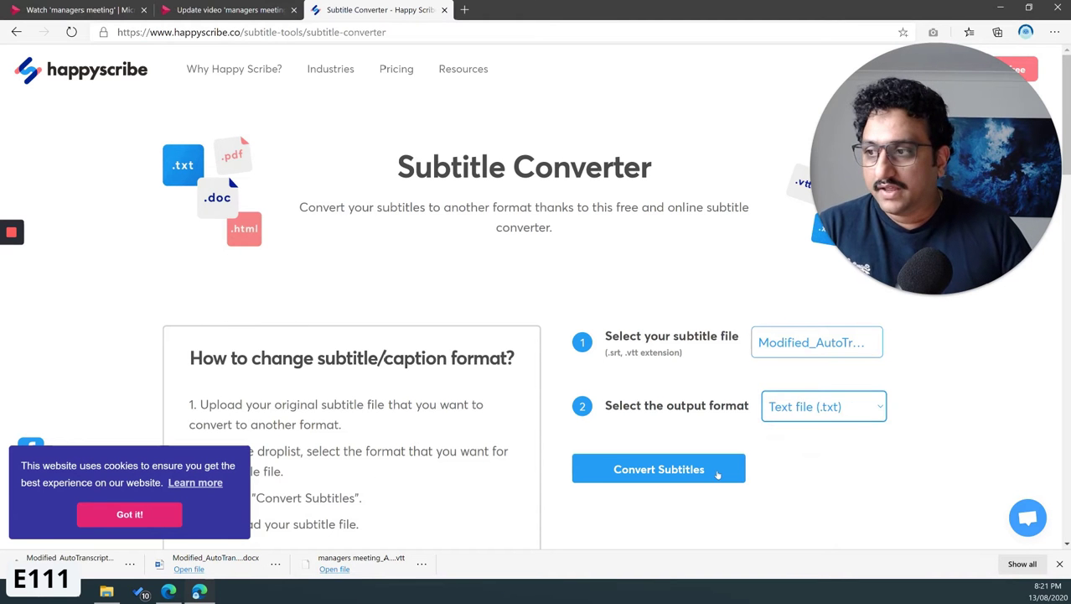
pyautogui.click(717, 475)
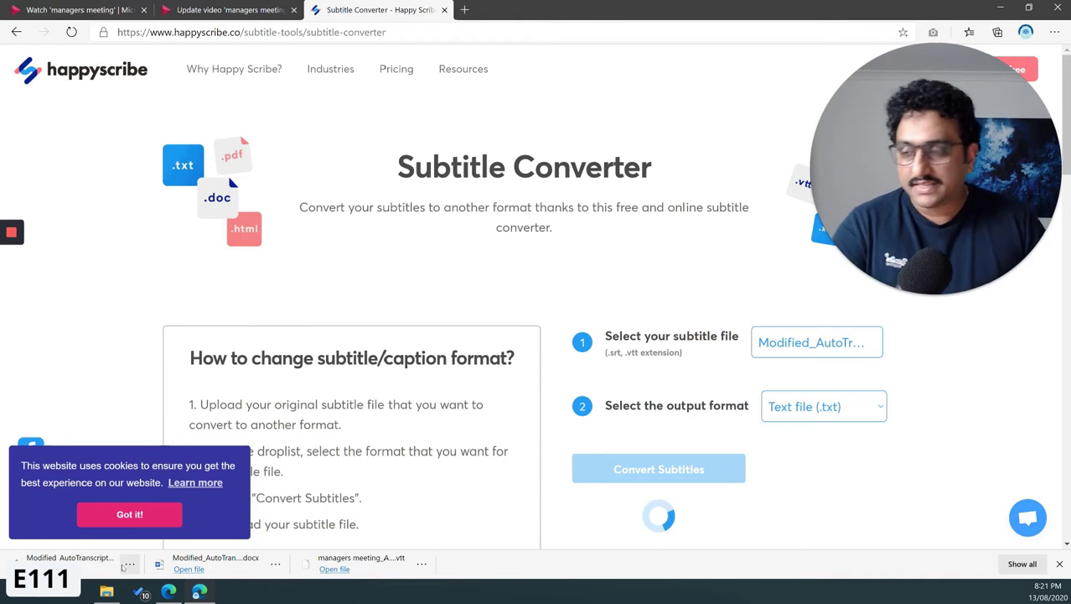